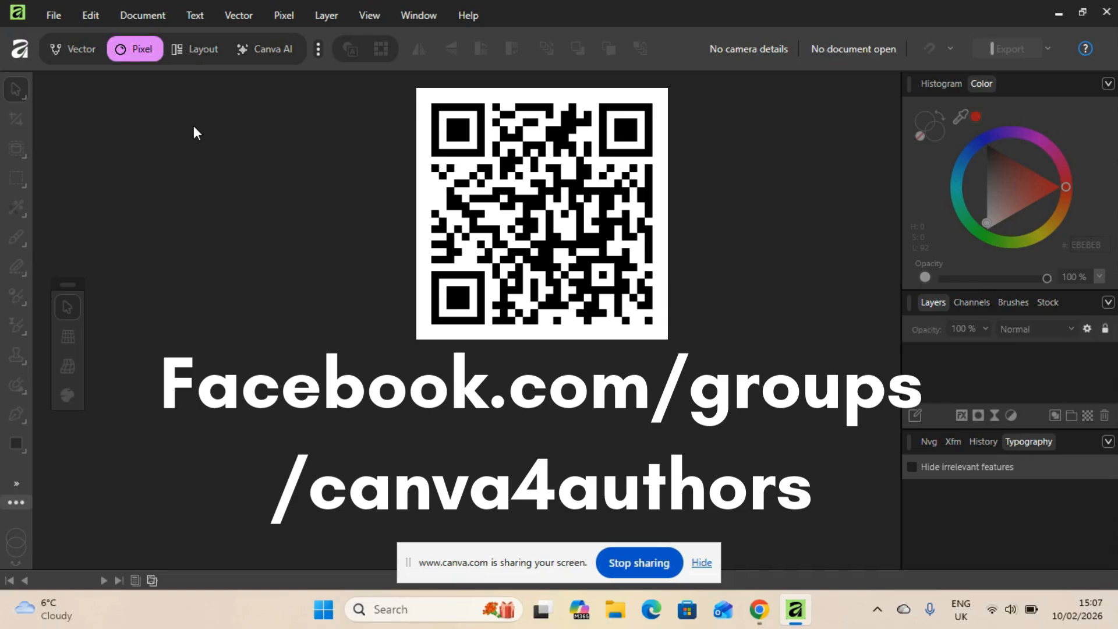
left_click(1060, 14)
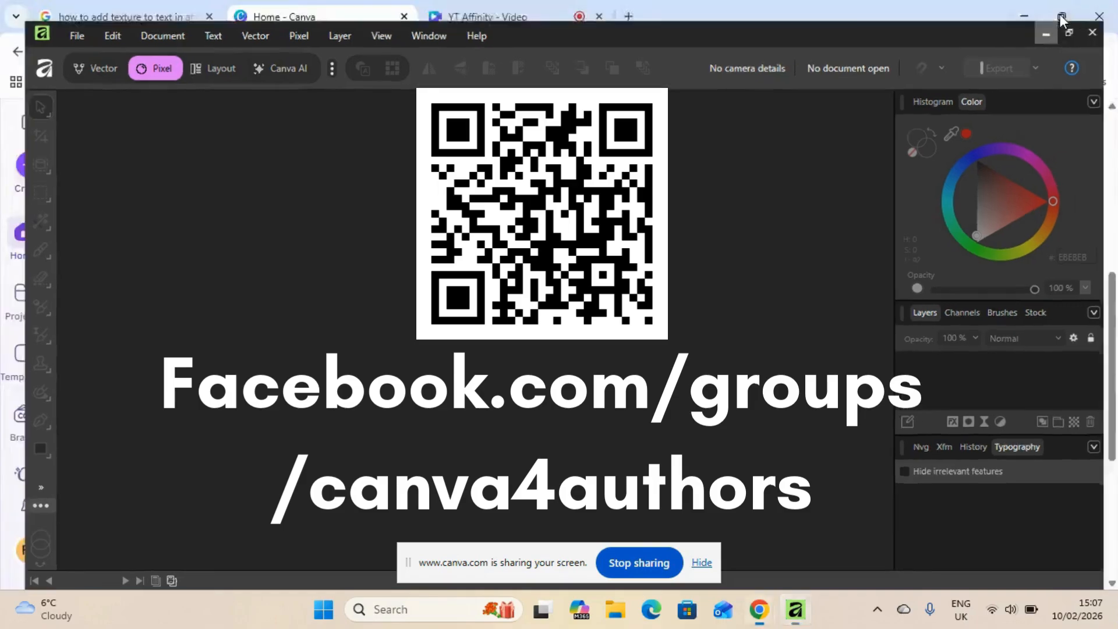
mouse_move(1061, 23)
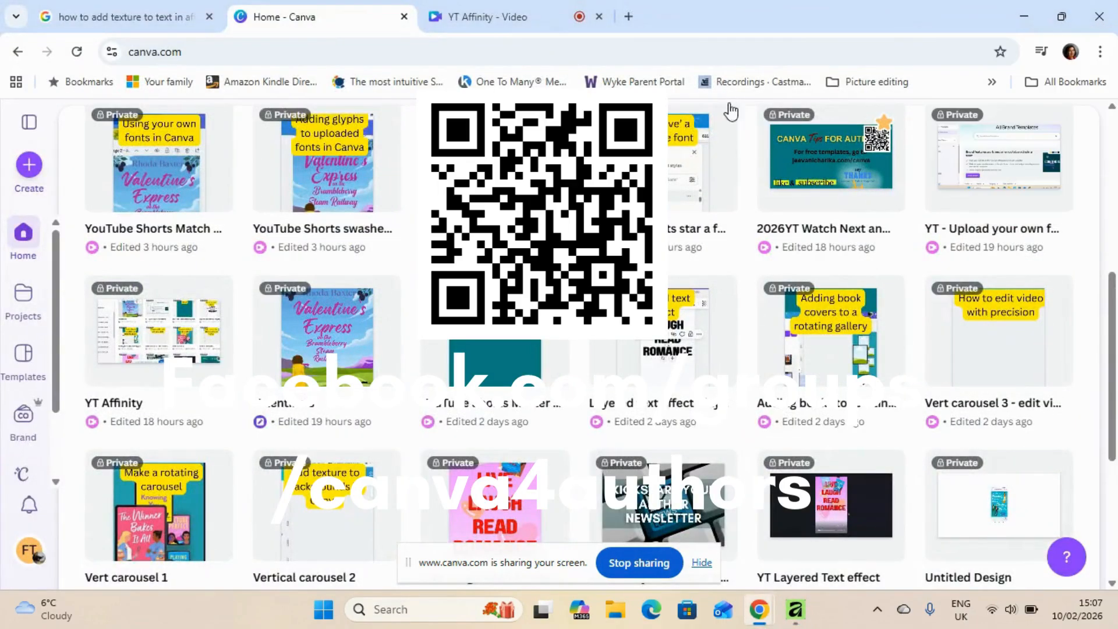
left_click(534, 14)
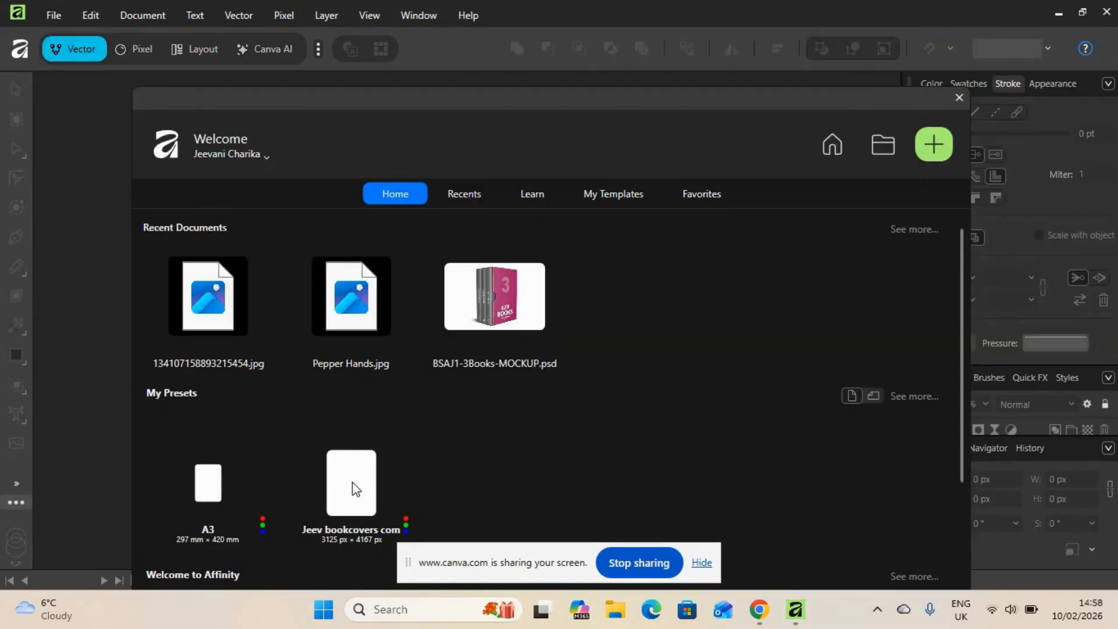
Create a new document from the saved 3125 × 4167 px book cover preset and switch to the Pixel workspace
left_click(352, 484)
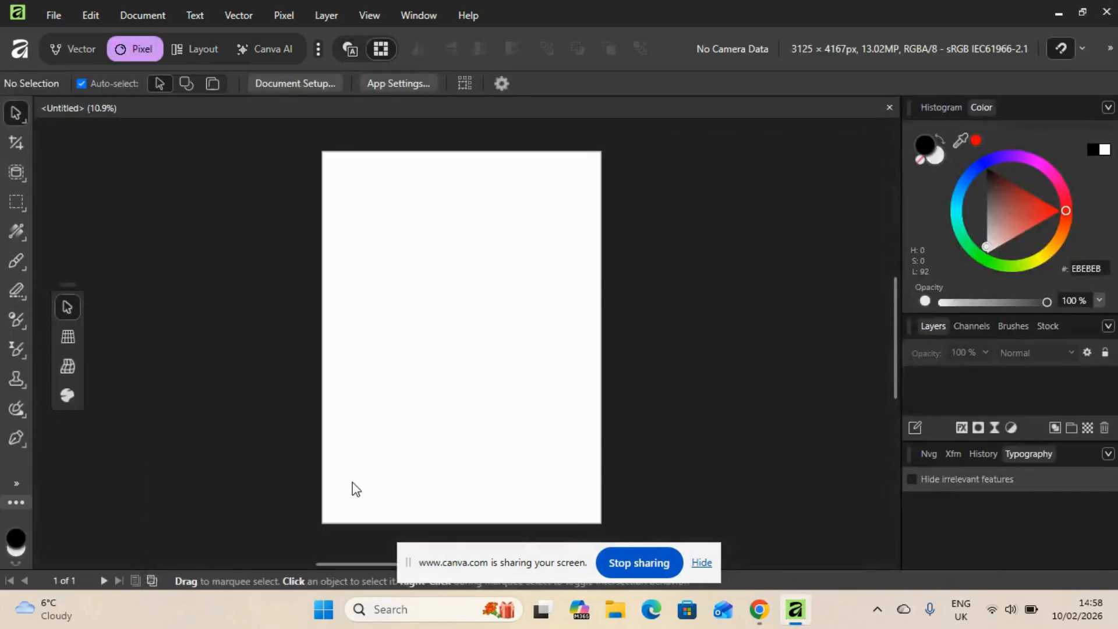
left_click(78, 48)
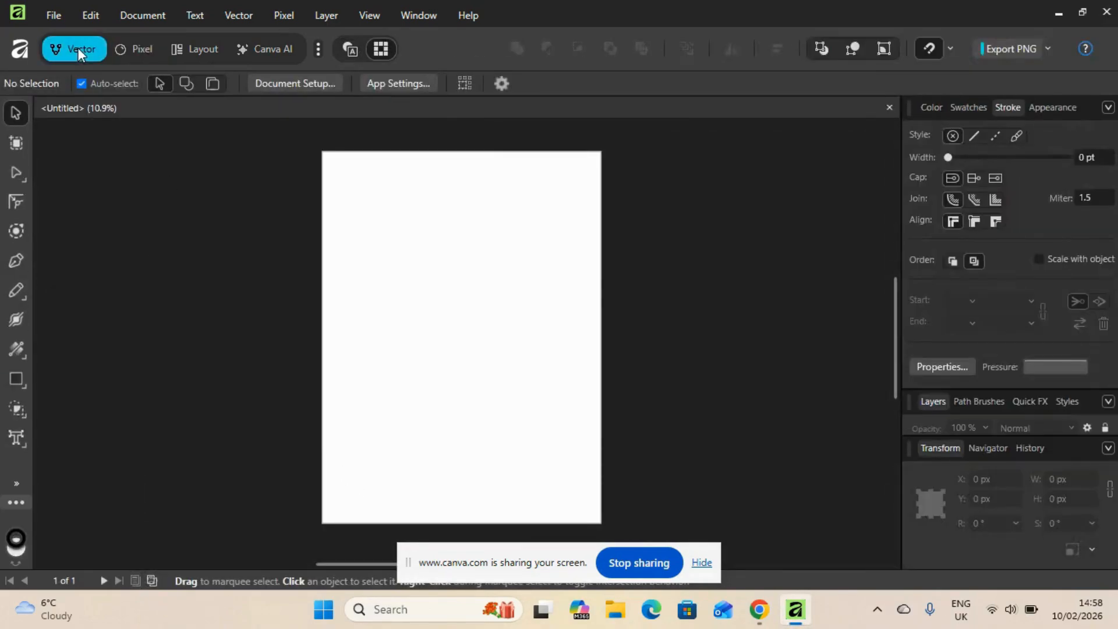
left_click(145, 47)
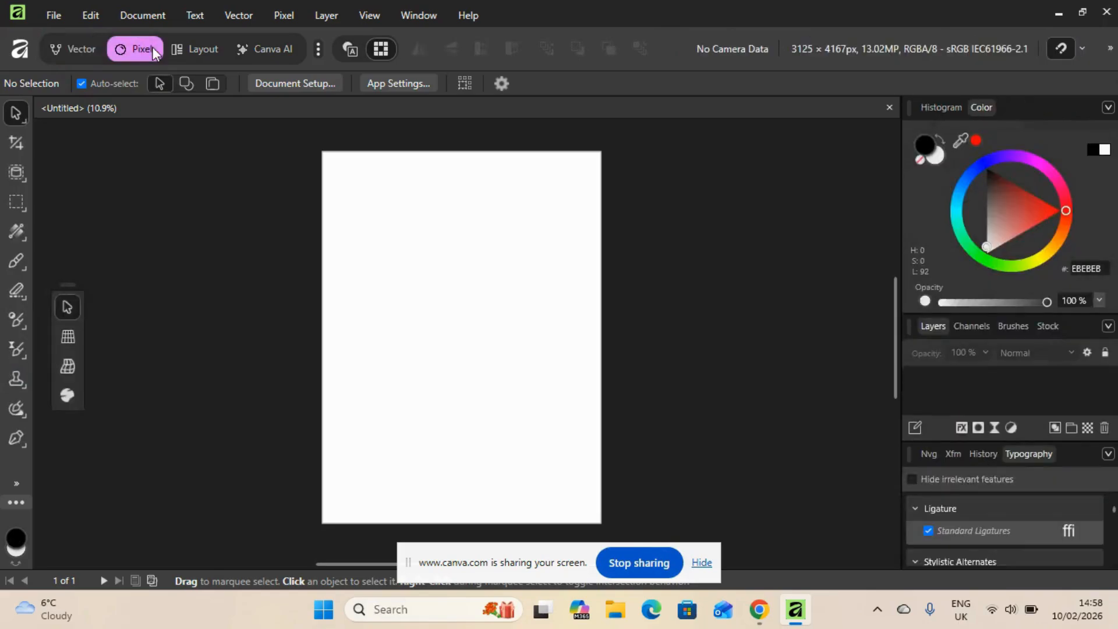
left_click(191, 48)
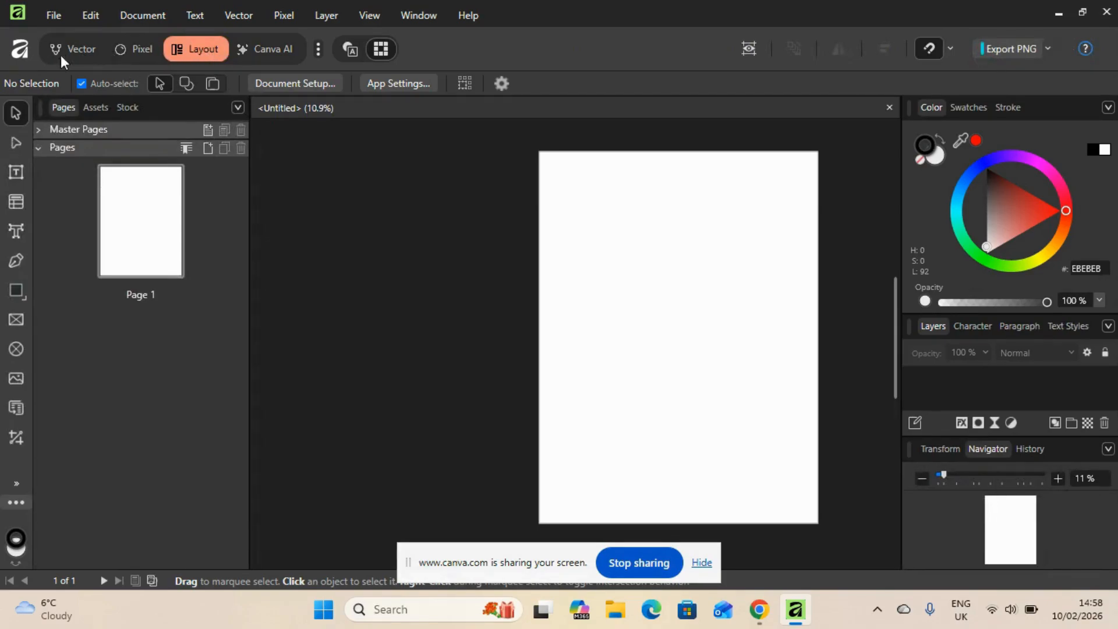
left_click(113, 48)
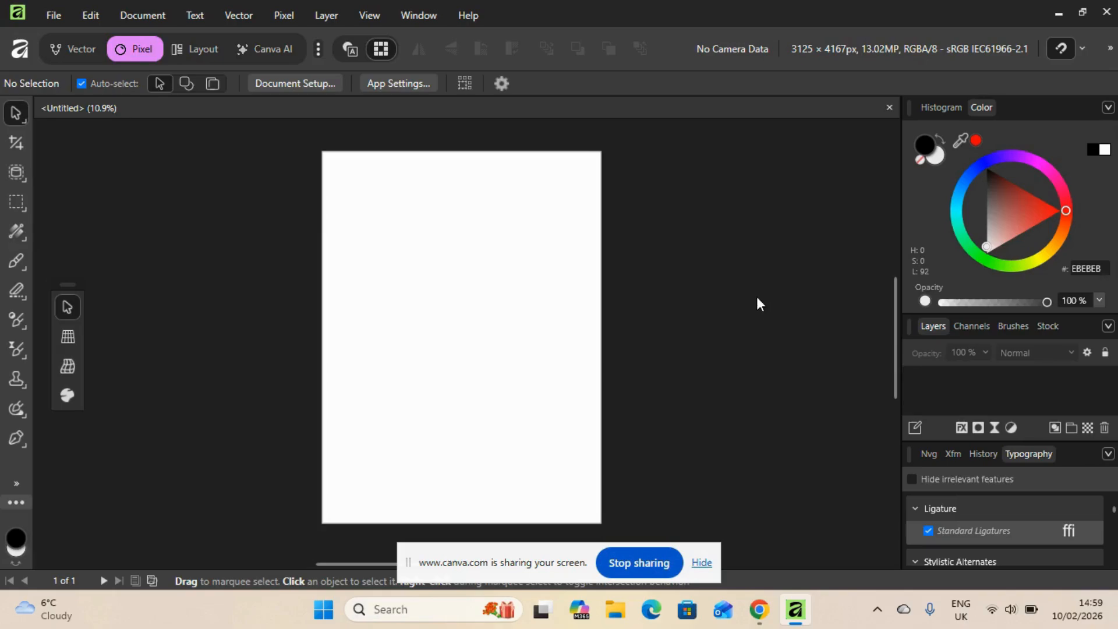
Add the artistic text "TEST" at 288 pt and move it so it spans the upper part of the page
left_click(15, 484)
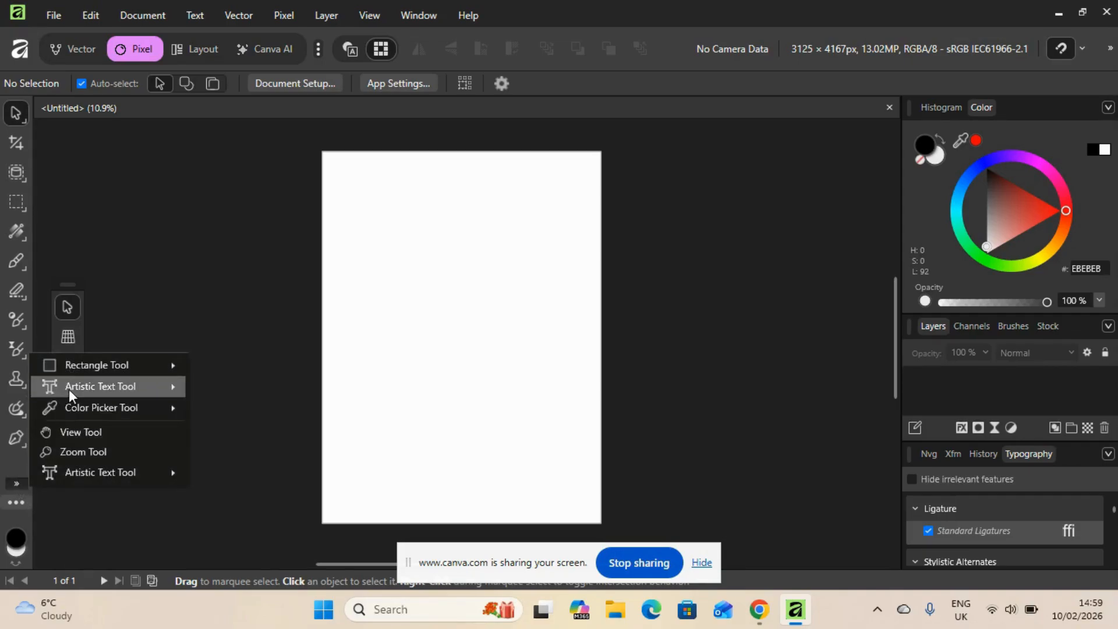
mouse_move(69, 389)
left_click(209, 385)
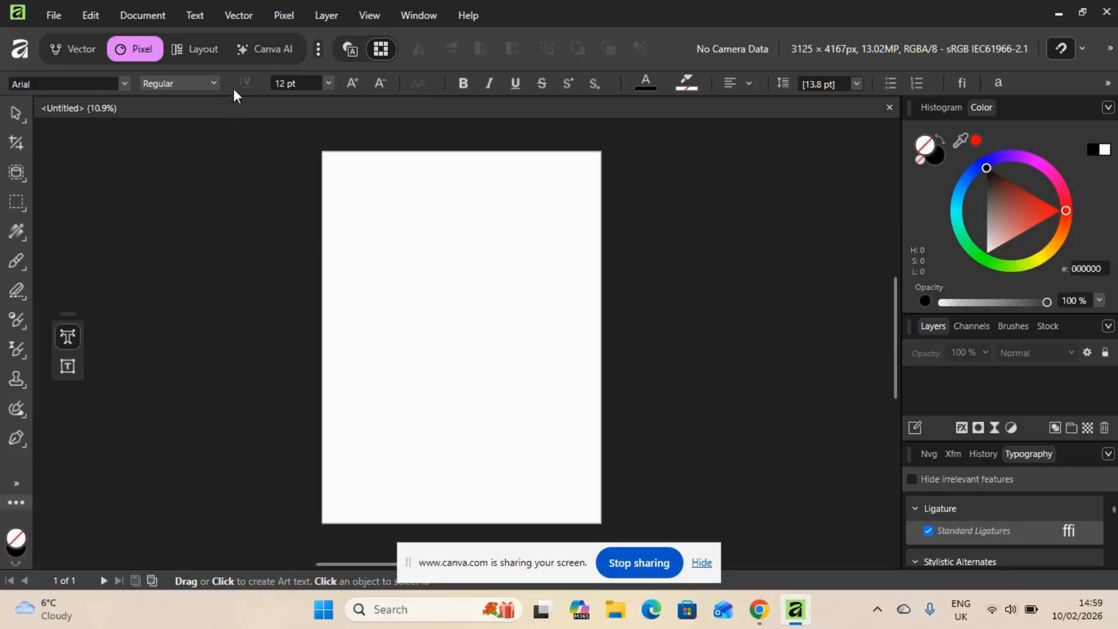
left_click(328, 83)
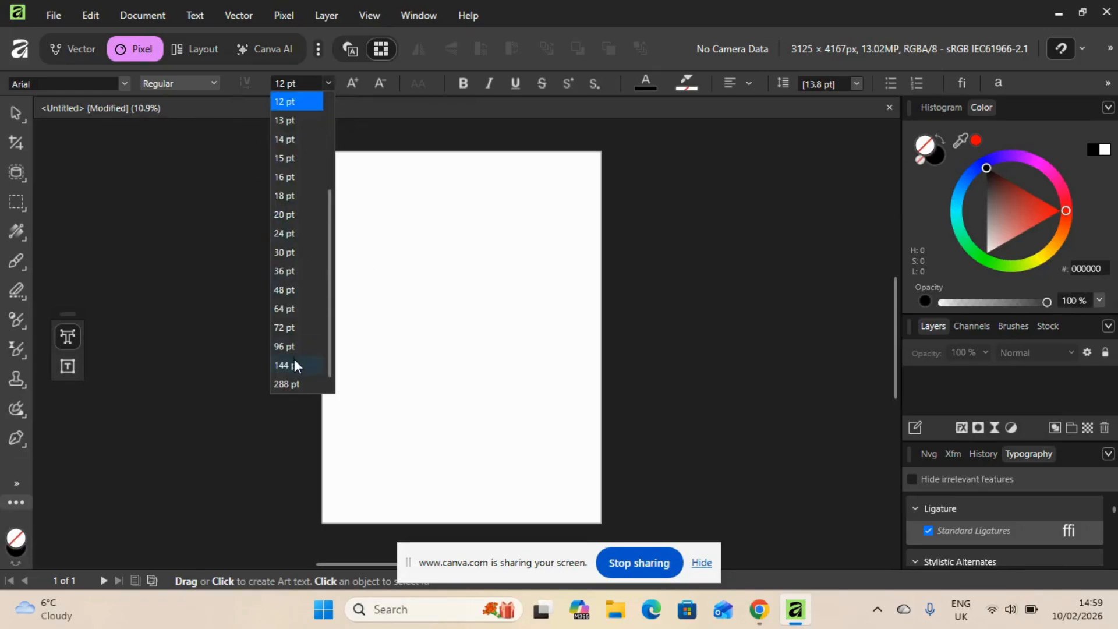
left_click(296, 384)
left_click(403, 307)
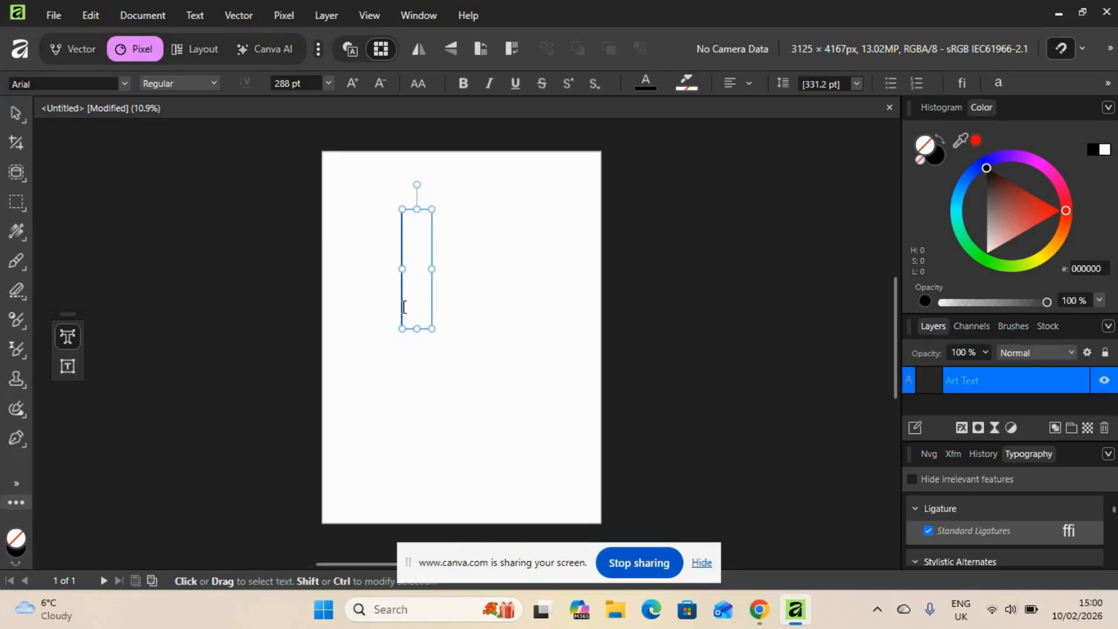
type("TEST")
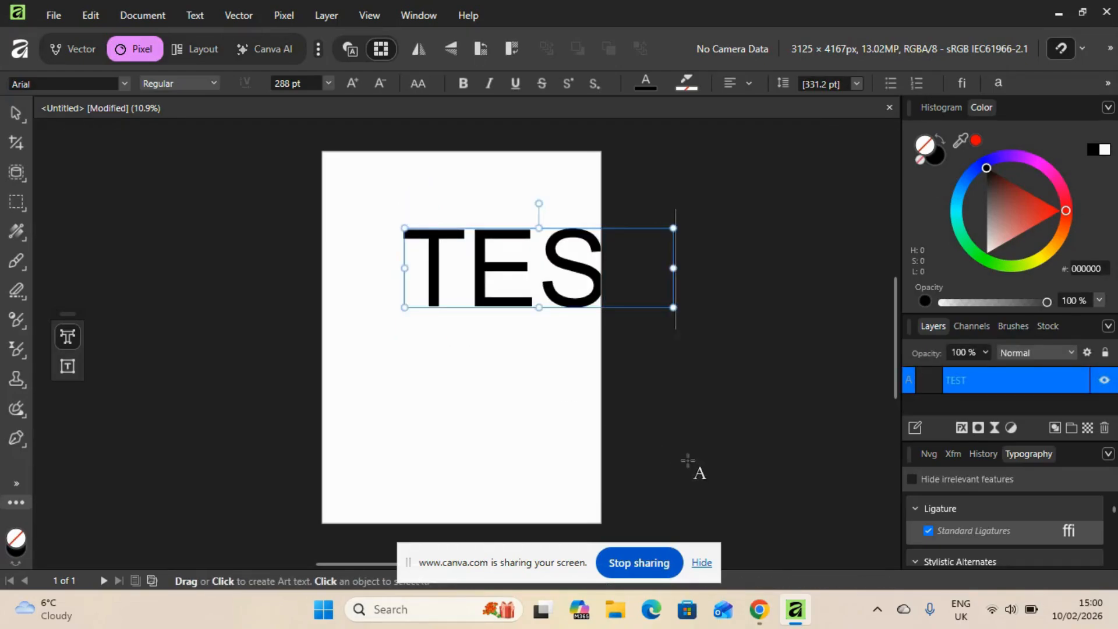
left_click(16, 115)
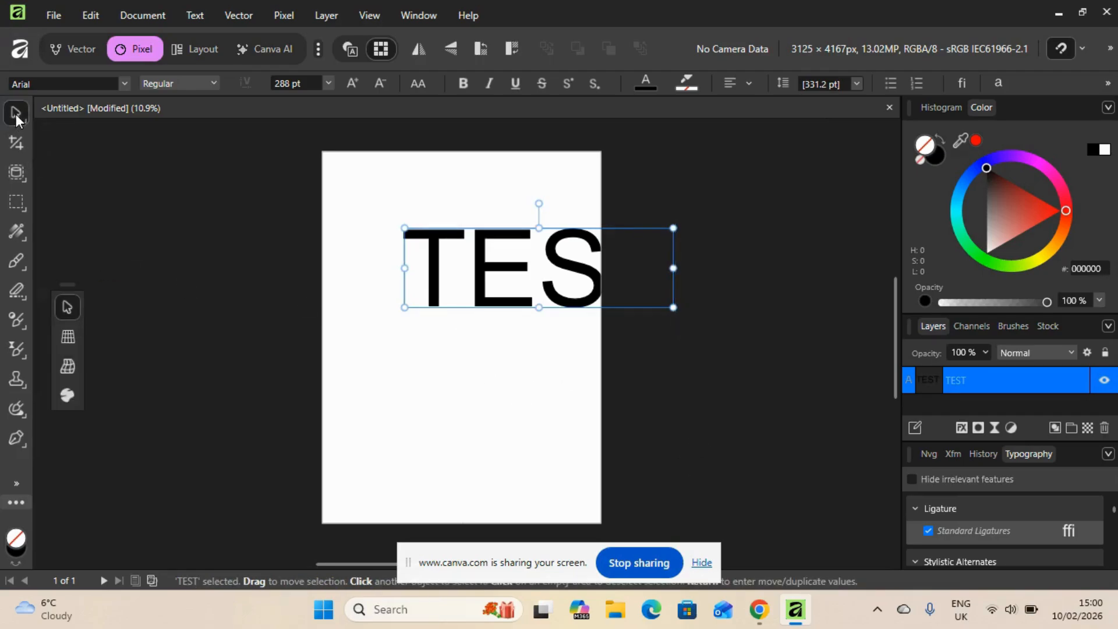
left_click_drag(560, 273, 492, 261)
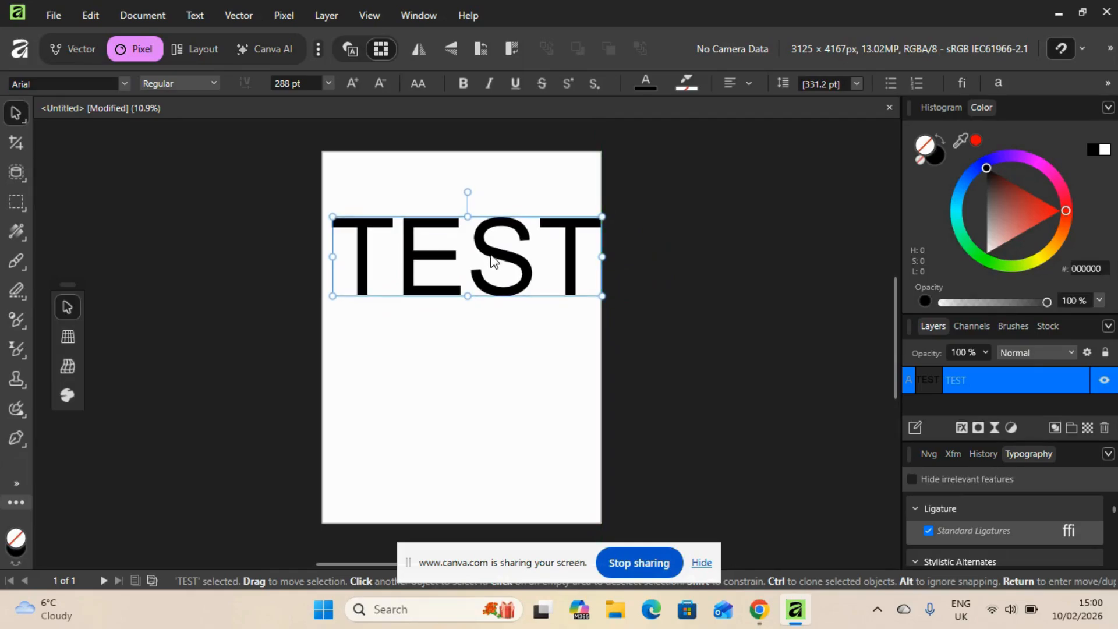
Make the TEST text bold and colour it bright green
left_click(463, 83)
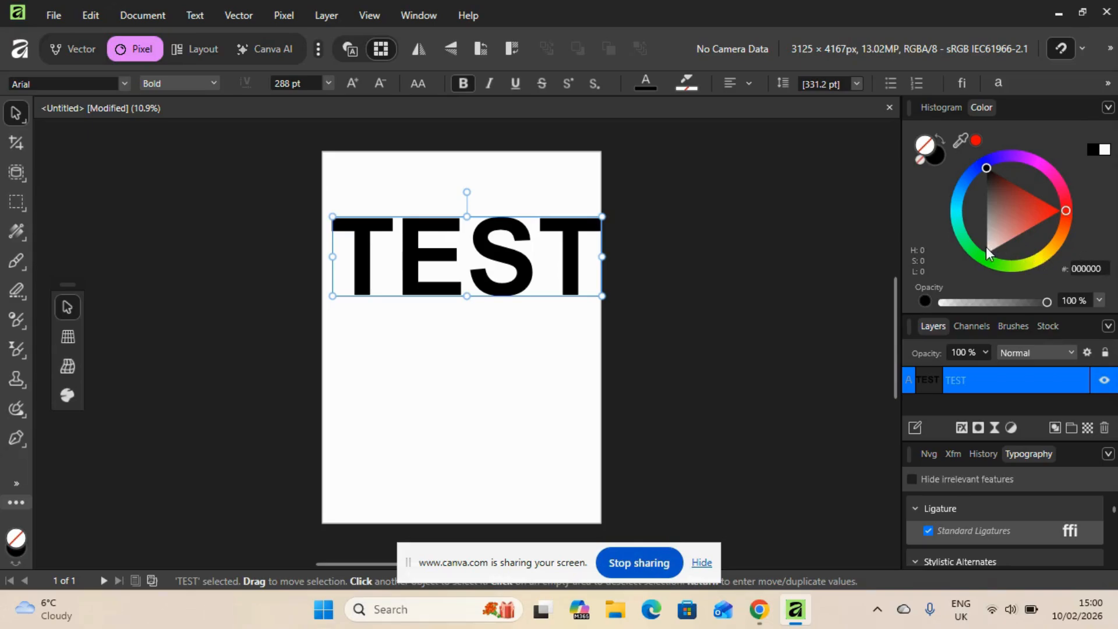
left_click(983, 262)
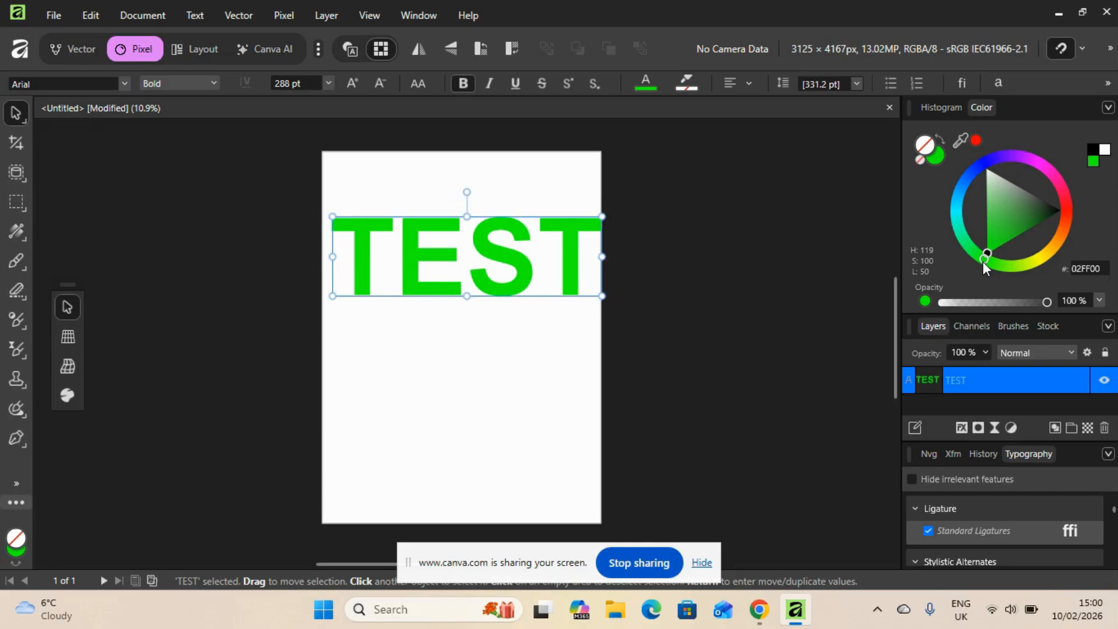
Apply a Bevel / Emboss layer effect to the TEST text with a radius of 20.7 px
left_click(962, 430)
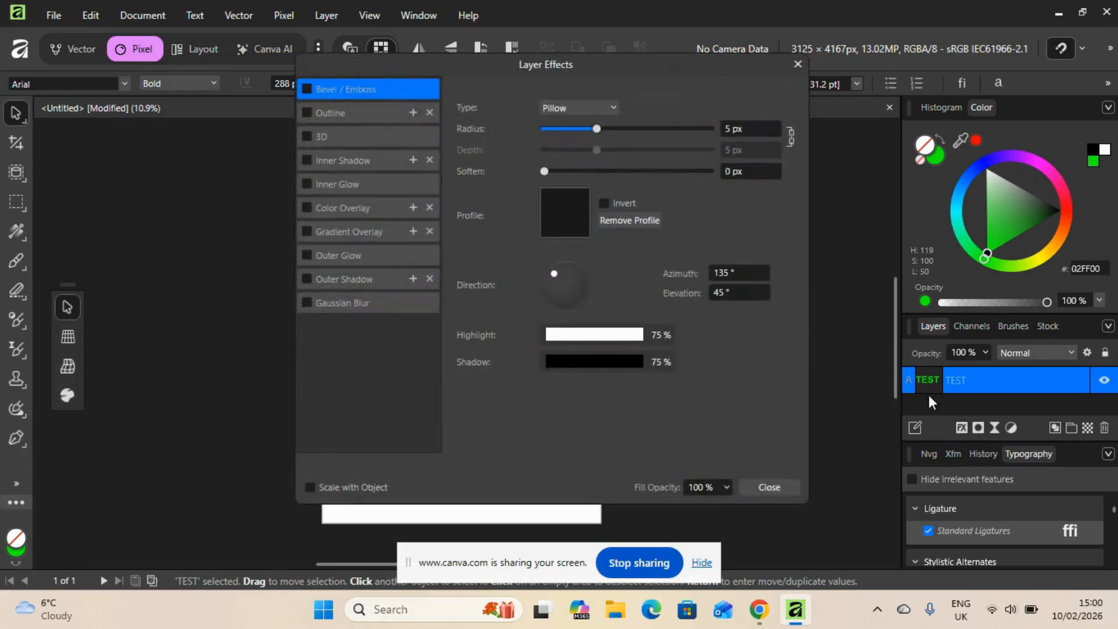
left_click_drag(596, 65, 902, 65)
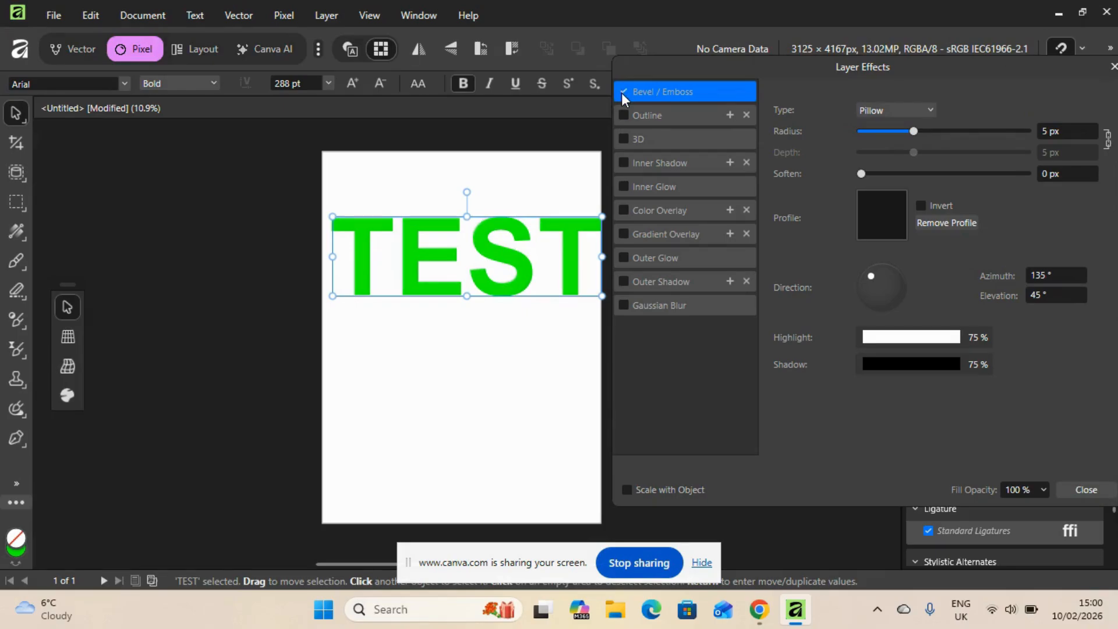
left_click_drag(913, 129, 953, 138)
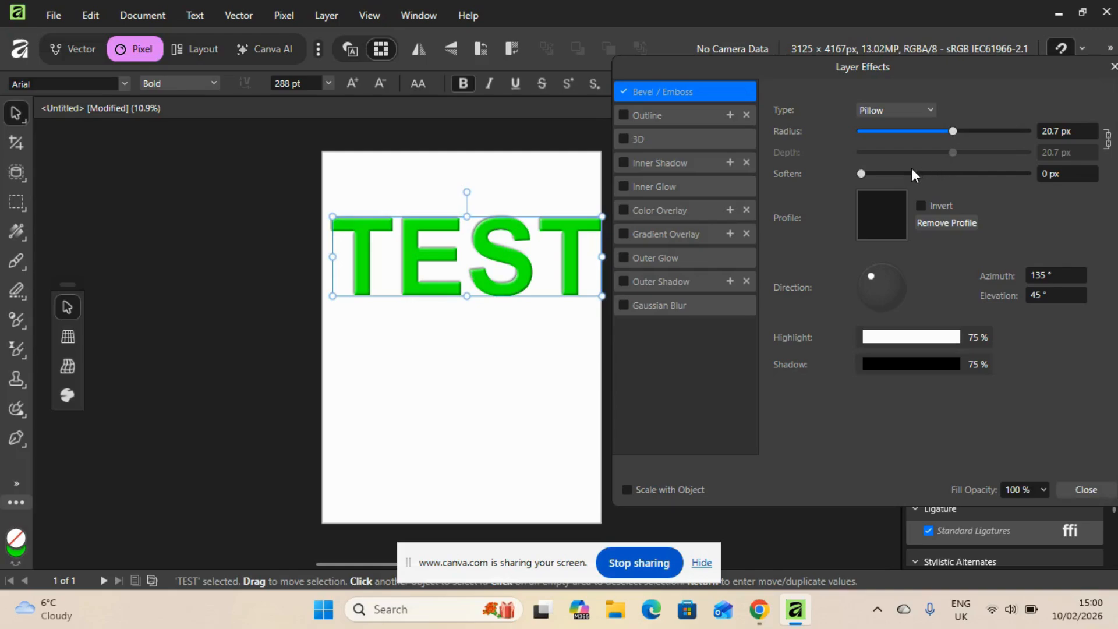
Try the Inner, Outer and Emboss bevel types, return to Pillow, and switch the profile's Invert option on and off again
left_click(923, 108)
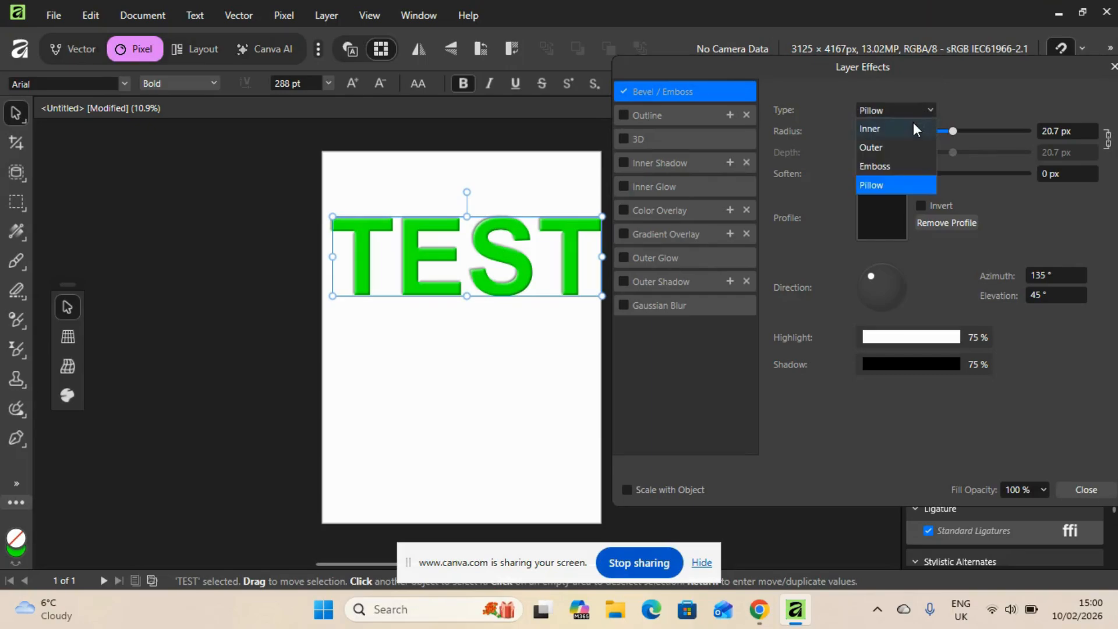
left_click(910, 131)
left_click(918, 110)
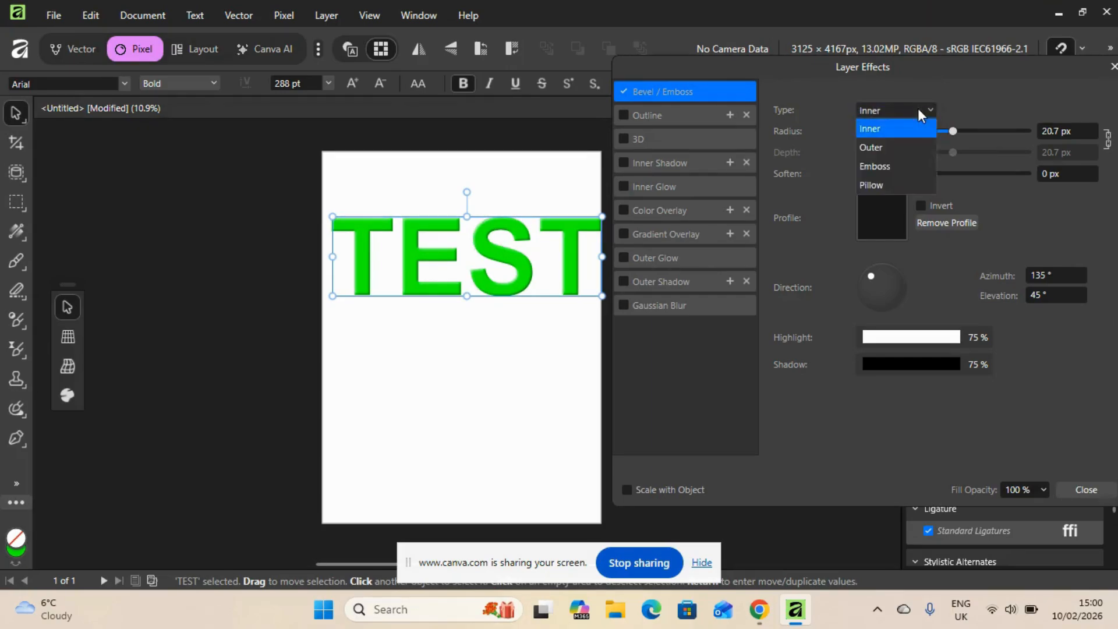
left_click(912, 149)
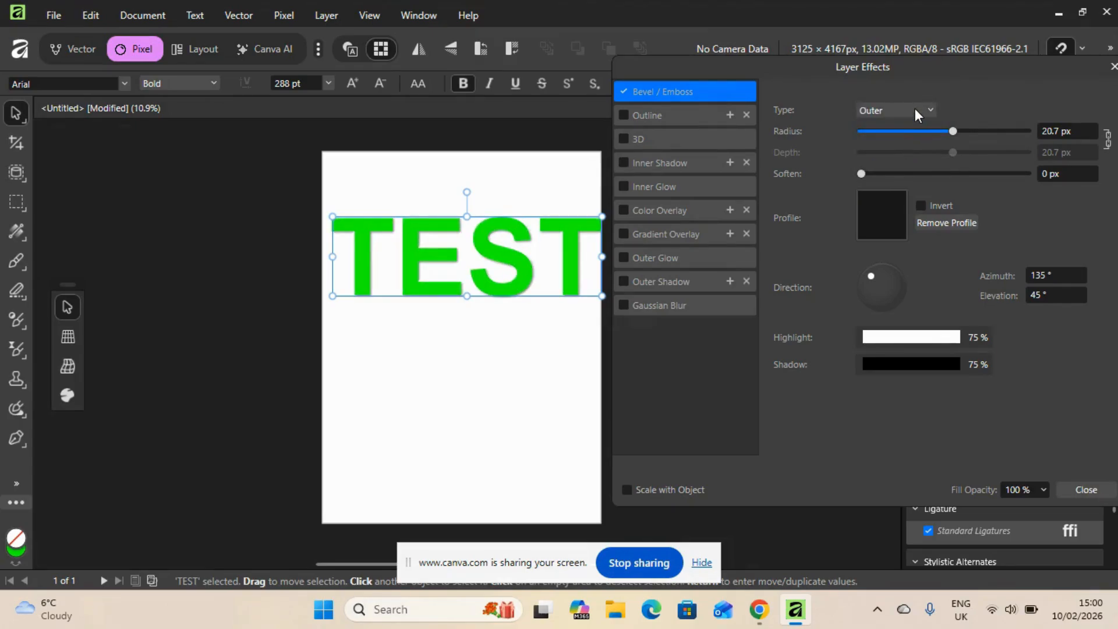
left_click(915, 109)
left_click(894, 165)
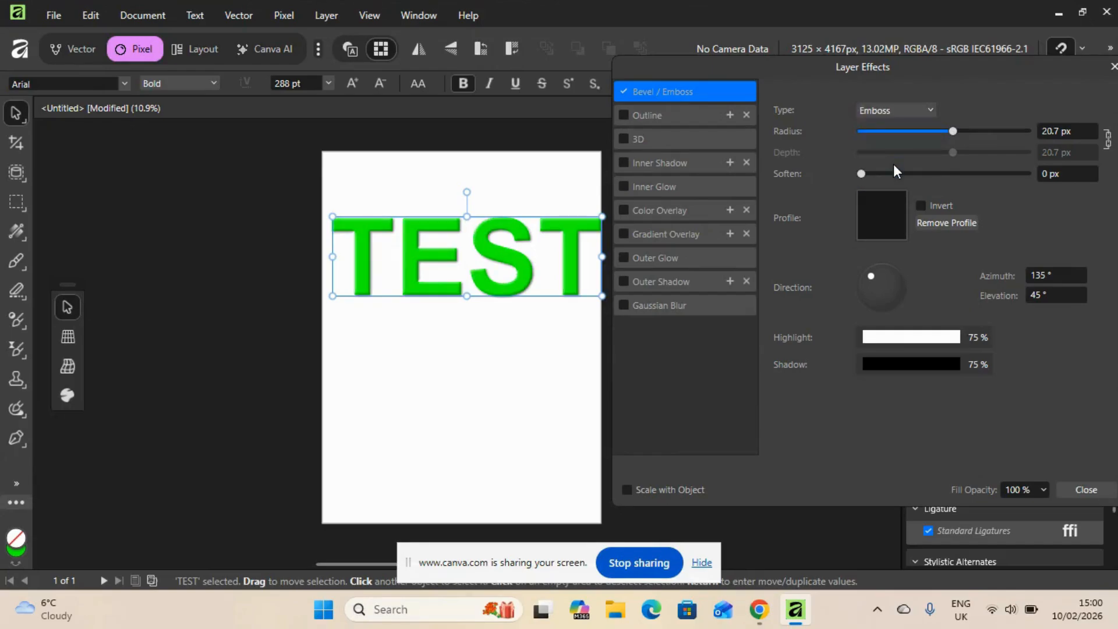
left_click(900, 116)
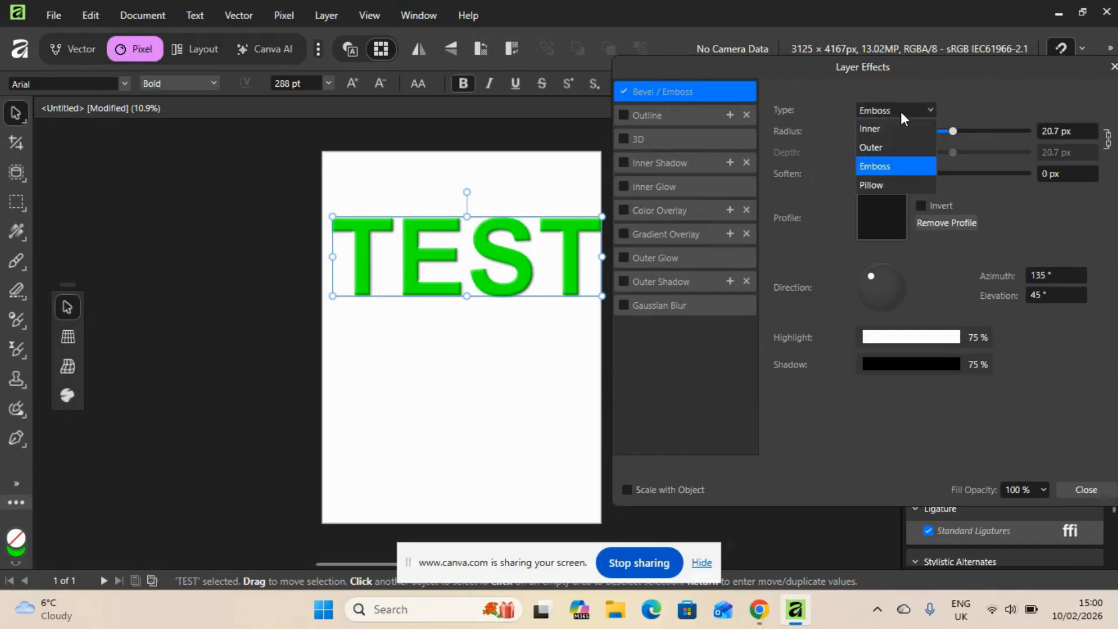
left_click(891, 185)
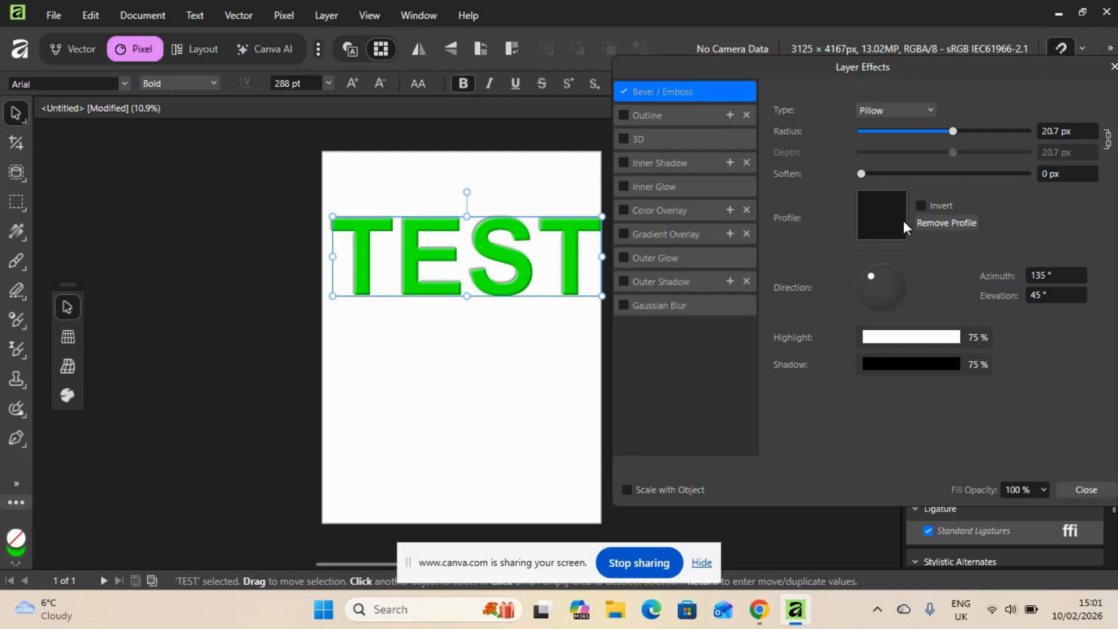
left_click(922, 206)
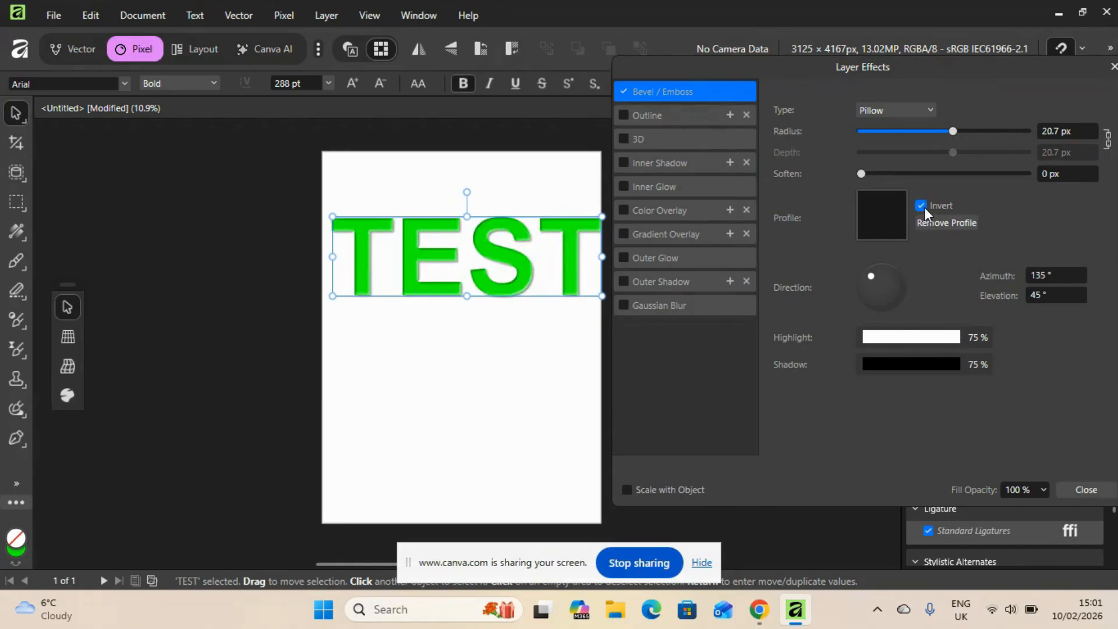
left_click(925, 207)
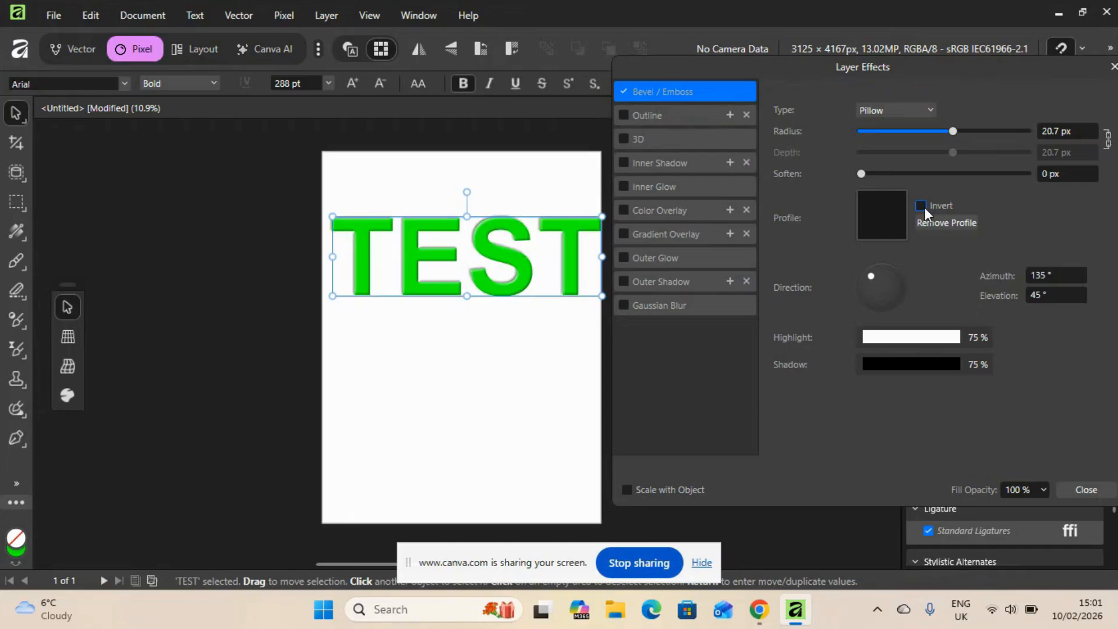
Try the linear, S-curve, concave and convex standard profiles on the TEST text's bevel, finishing on the steeper concave curve
left_click(882, 222)
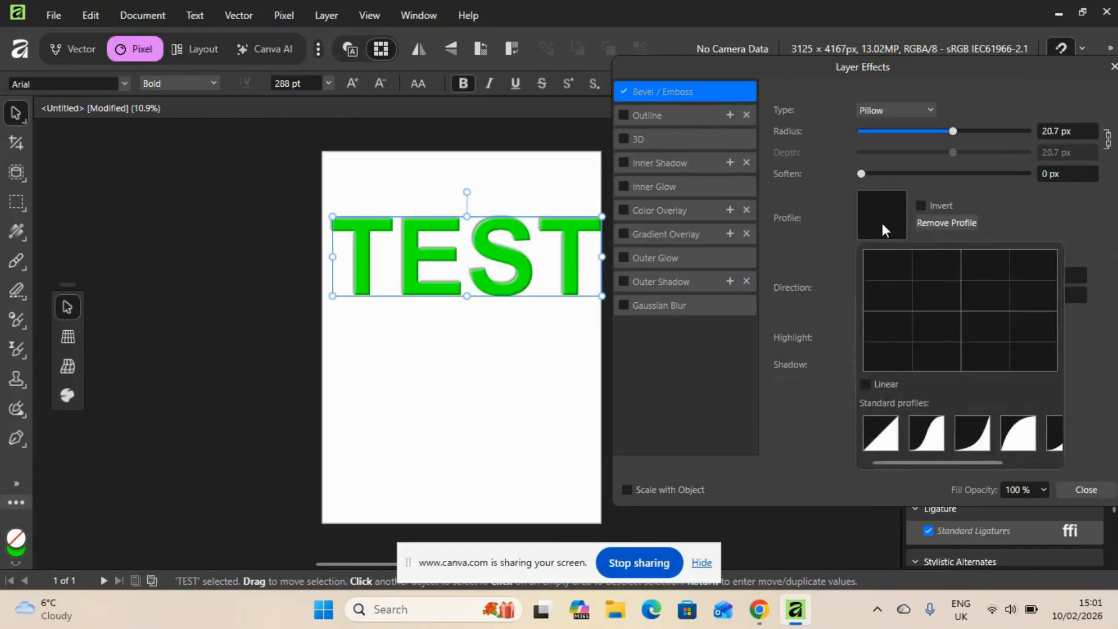
left_click(881, 434)
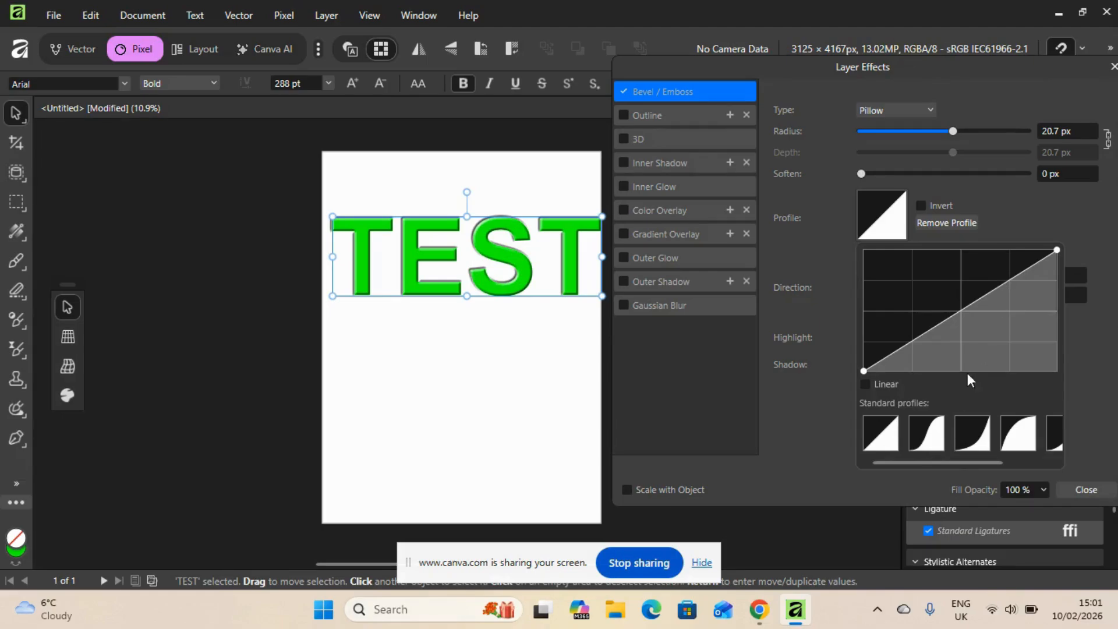
left_click(932, 437)
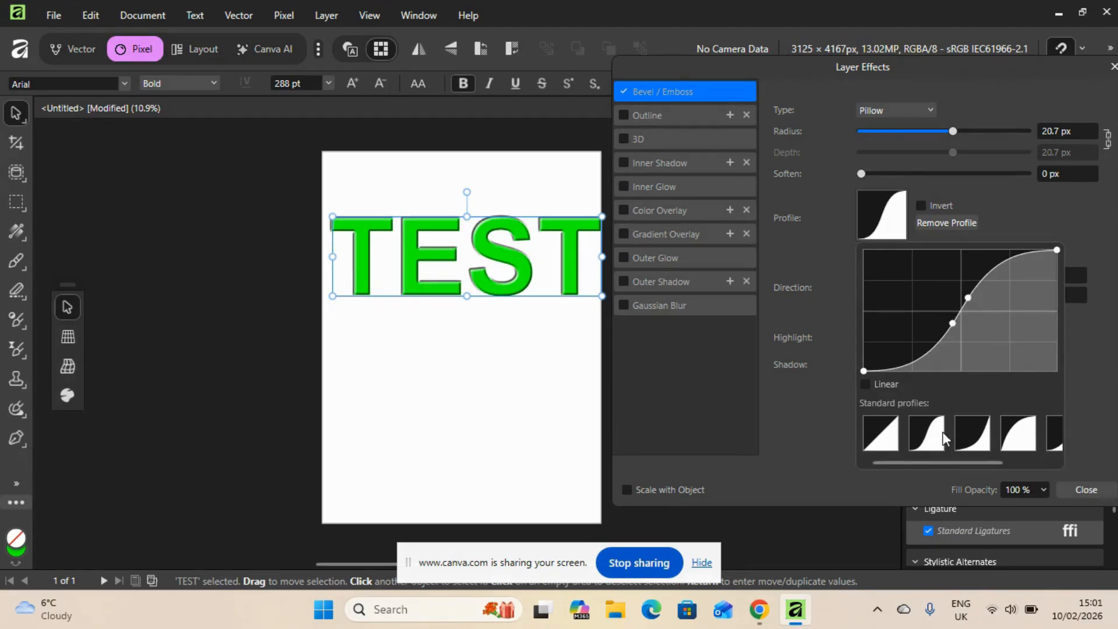
left_click(973, 435)
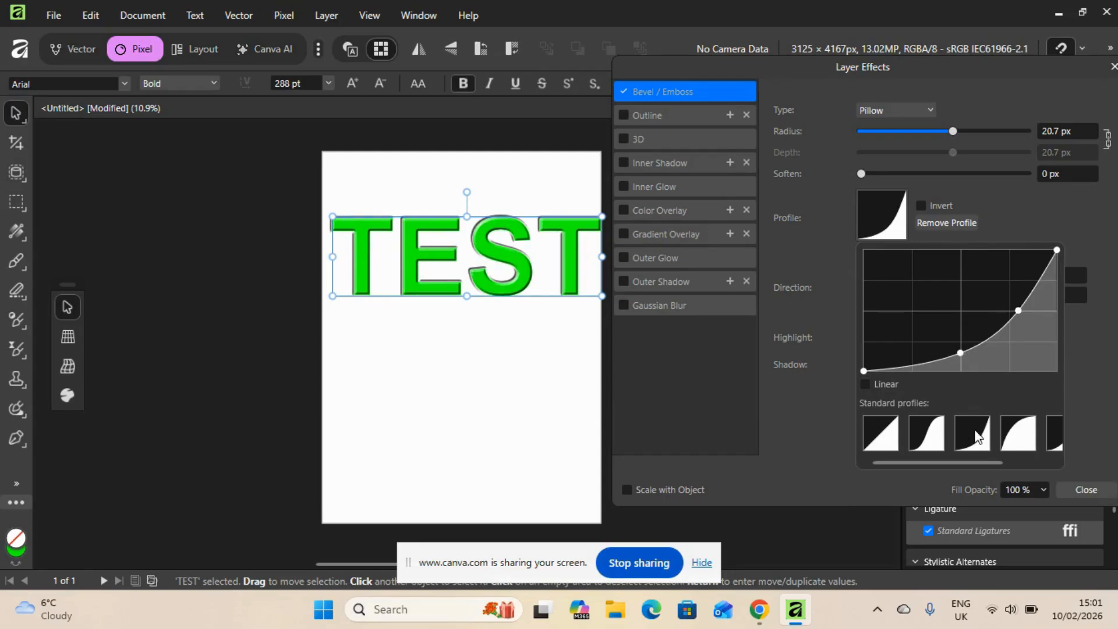
left_click(1019, 443)
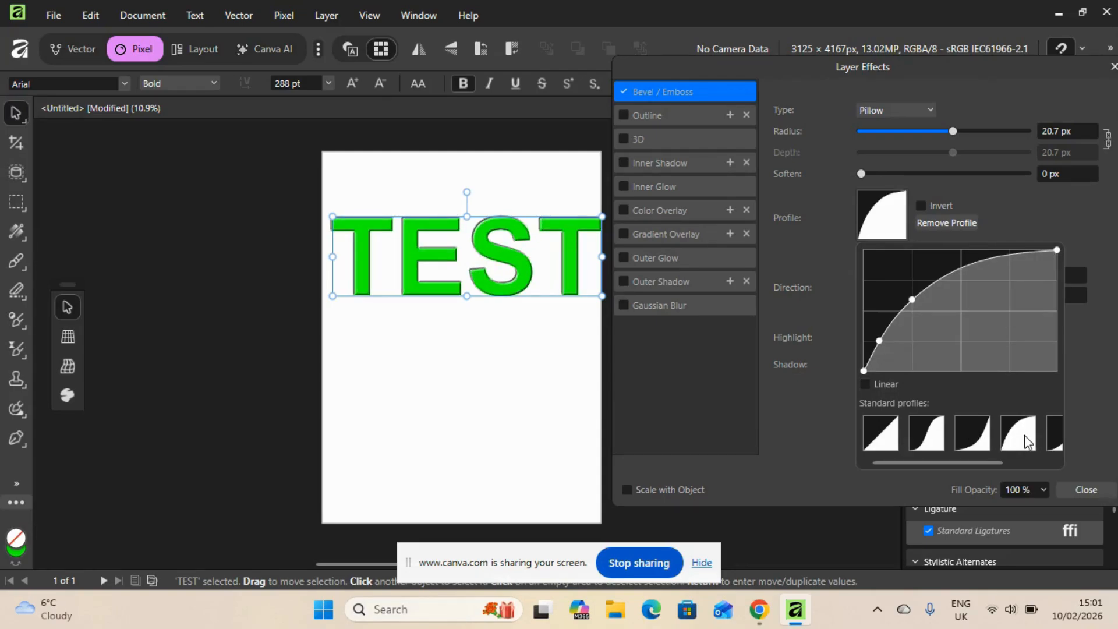
left_click(1049, 438)
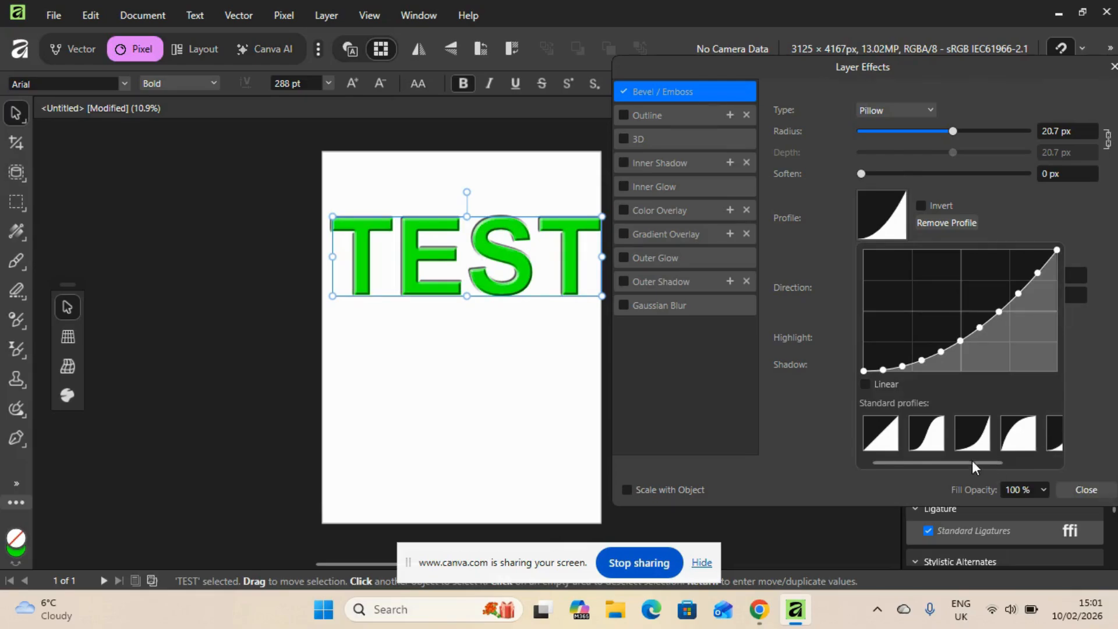
left_click_drag(1008, 461, 1054, 460)
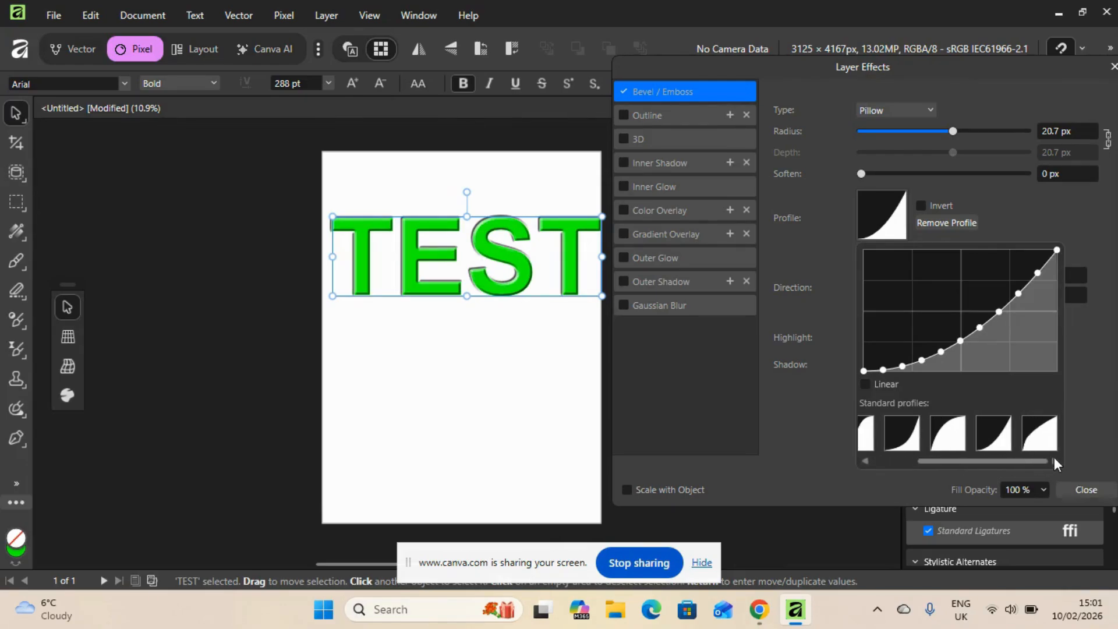
left_click(1043, 442)
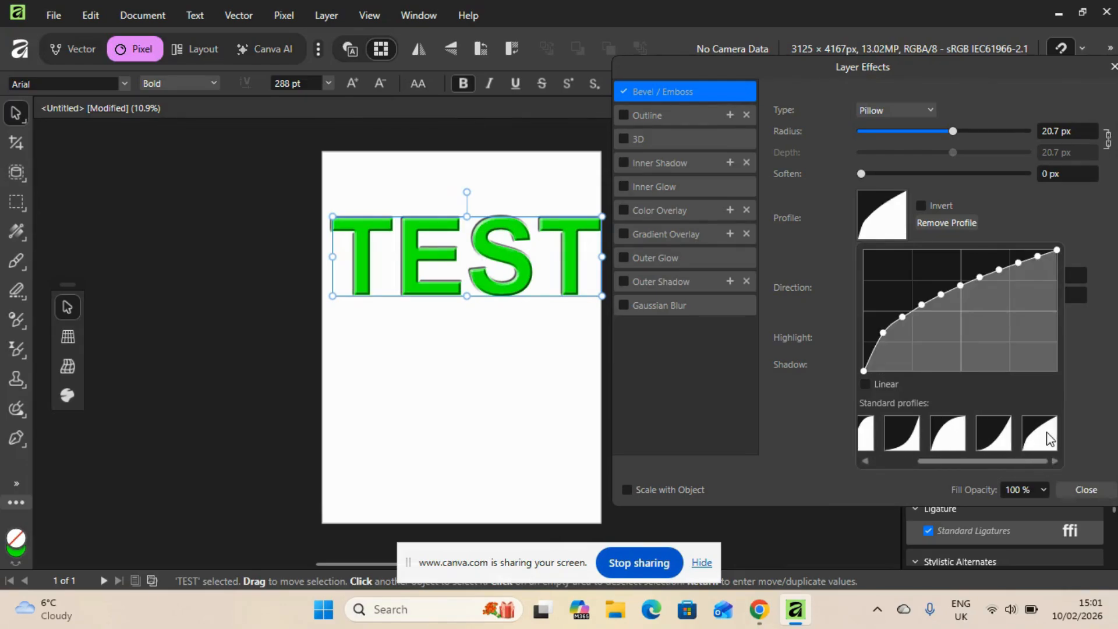
left_click(911, 441)
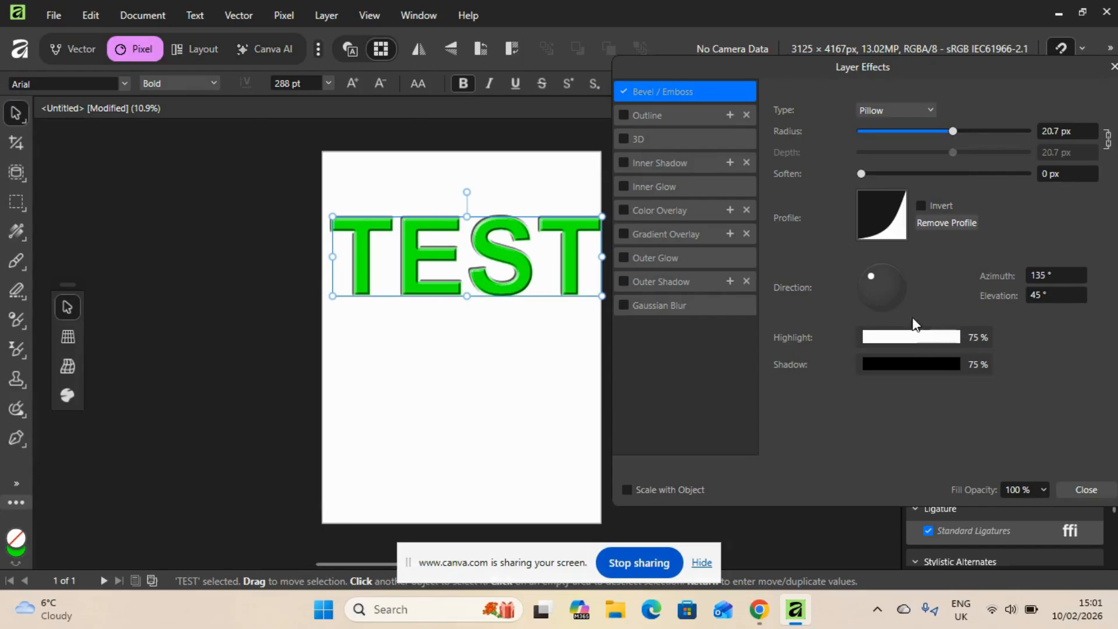
Tune the bevel with a light direction of 130.2° azimuth and 21.7° elevation, the S-curve profile and 2 px of softening
mouse_move(872, 277)
left_mouse_down()
mouse_move(849, 286)
mouse_move(872, 265)
left_mouse_up()
left_click(881, 219)
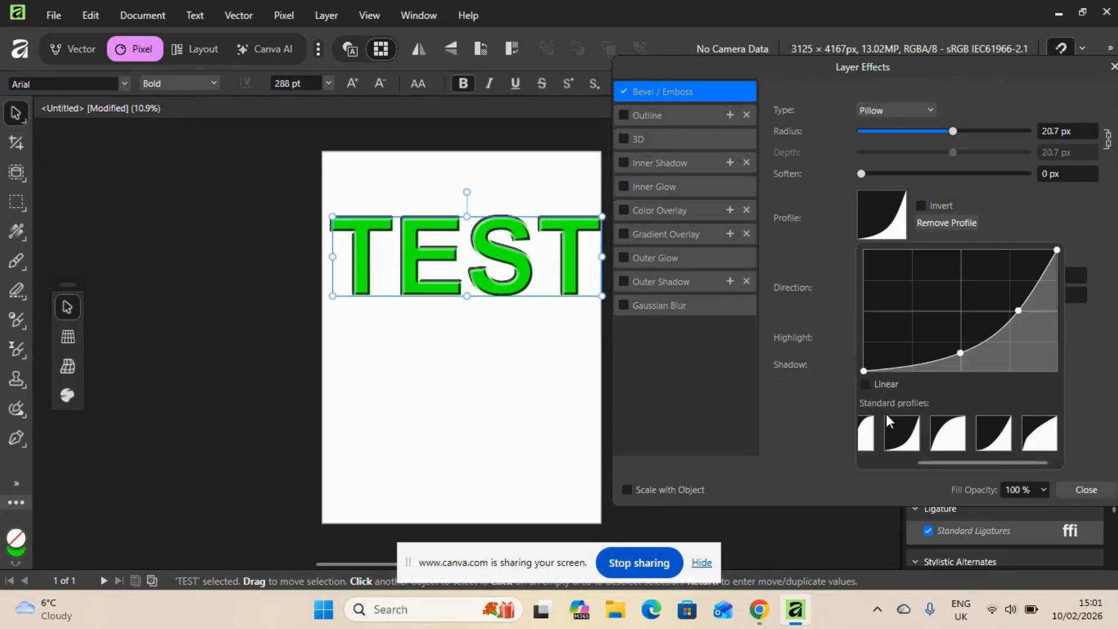
left_click_drag(953, 464, 922, 463)
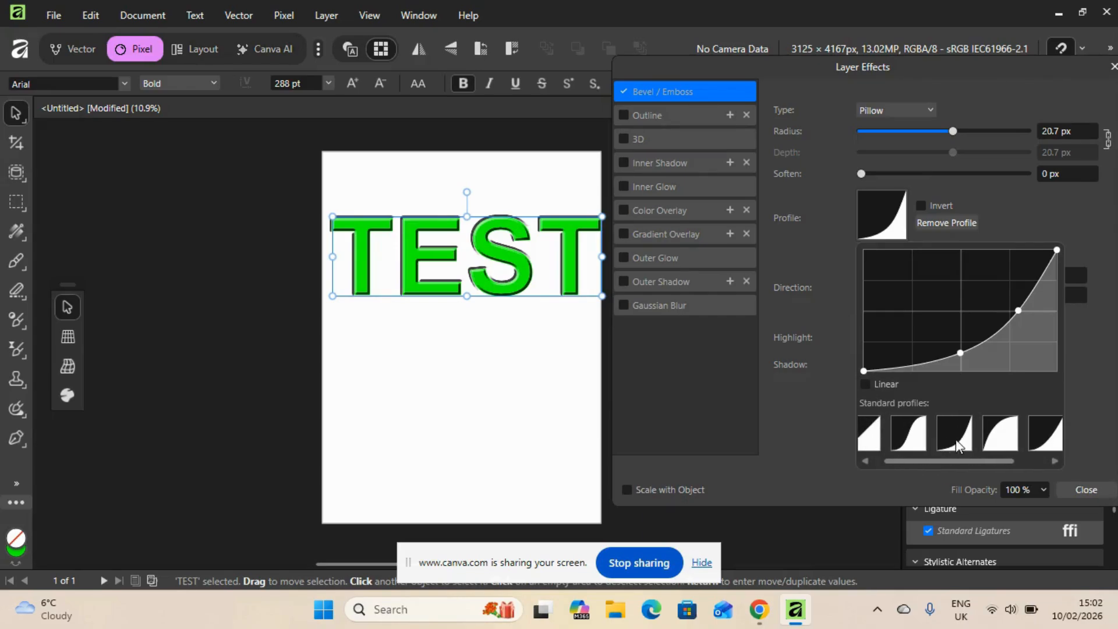
left_click(914, 440)
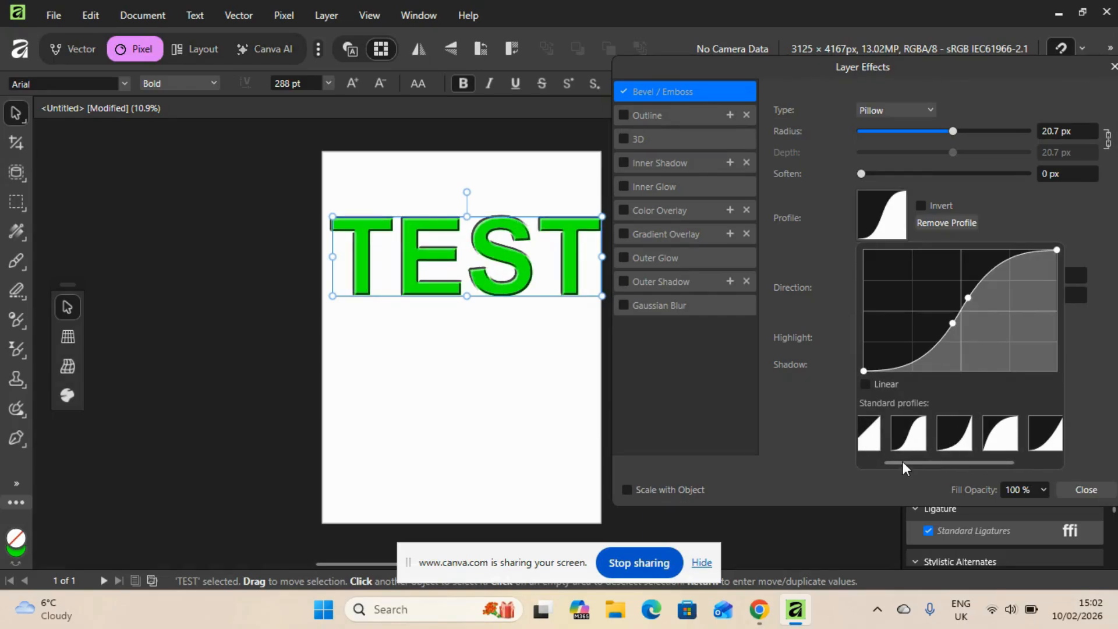
left_click_drag(903, 461, 871, 453)
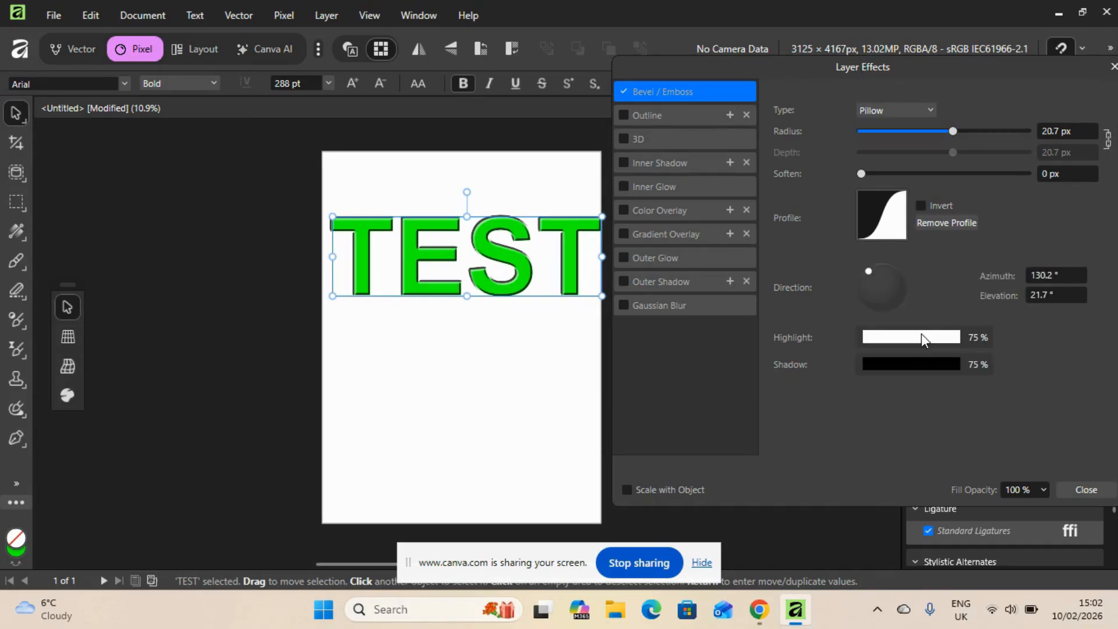
mouse_move(856, 173)
left_mouse_down()
mouse_move(889, 177)
mouse_move(877, 175)
left_mouse_up()
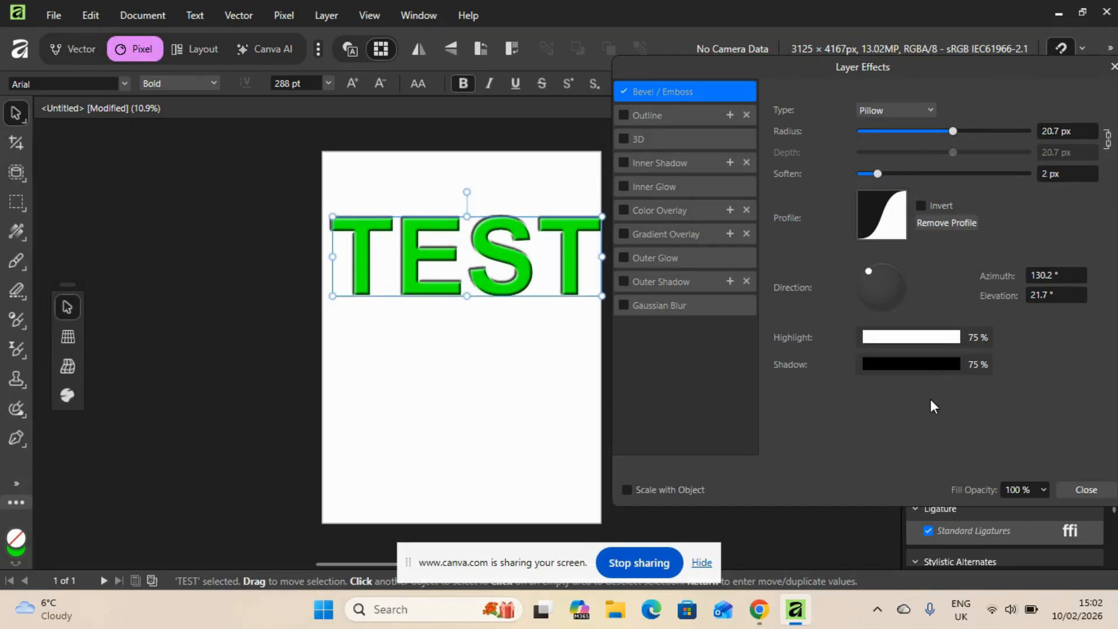
Reduce the bevel radius to 14.3 px and switch off both the Bevel / Emboss and Outline effects on the text
left_click(622, 94)
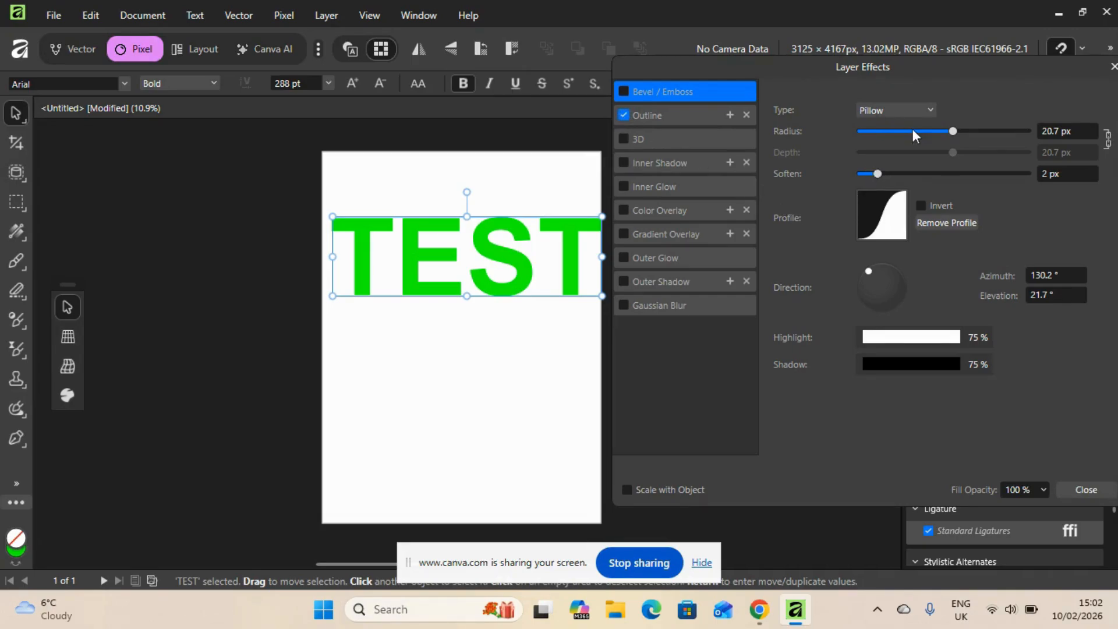
left_click_drag(952, 131, 941, 133)
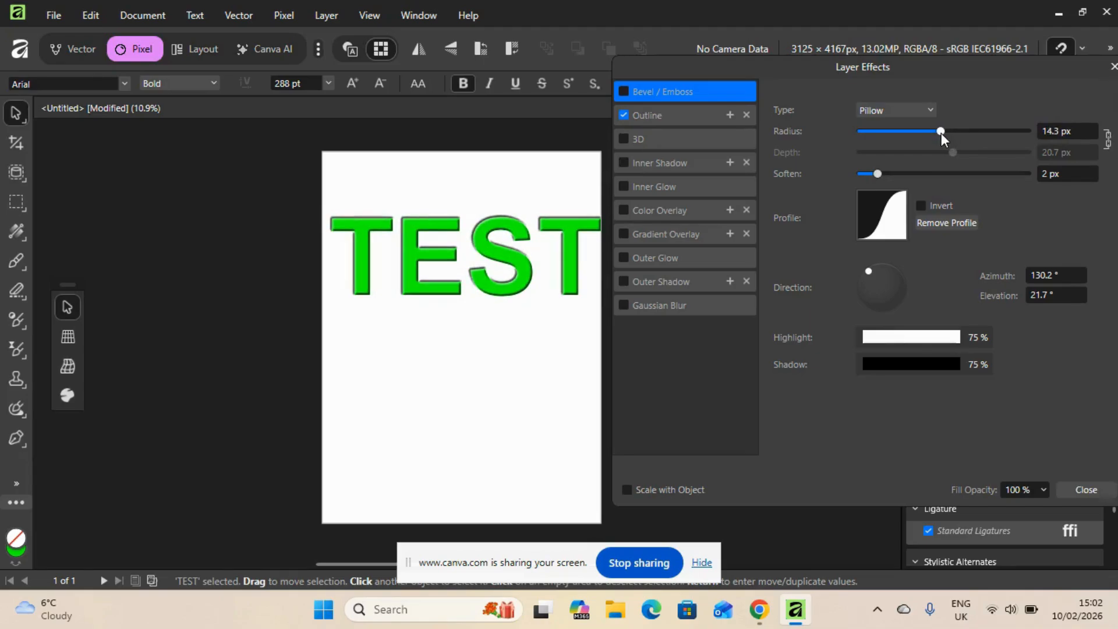
left_click(624, 92)
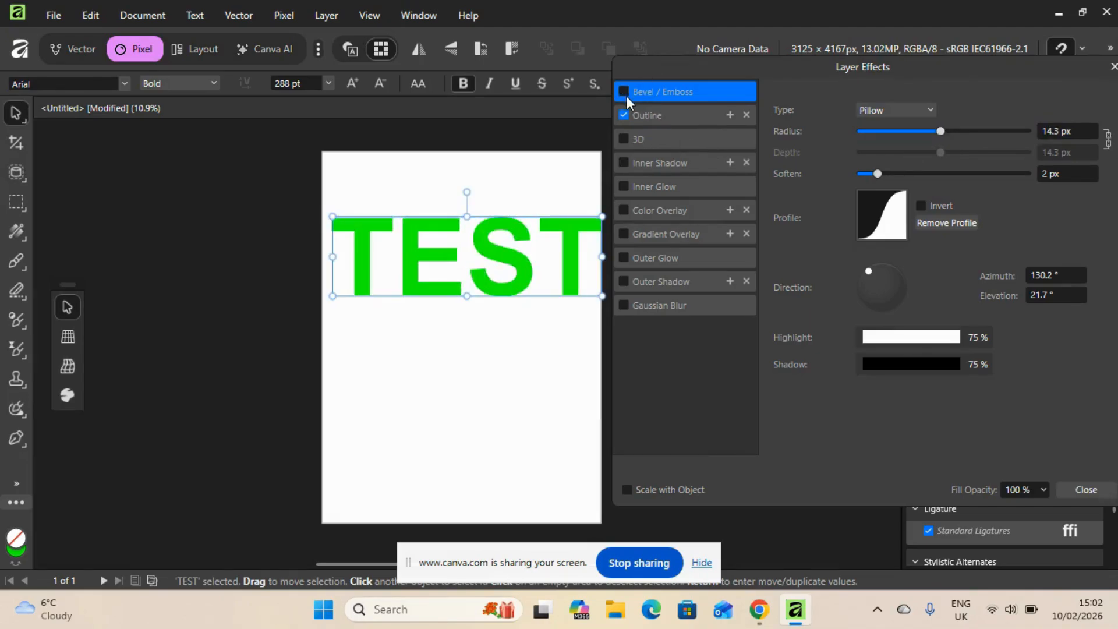
Try the 3D layer effect on the TEST text with a 13.8 px radius, reducing its opacity and adjusting the ambient light
left_click(625, 138)
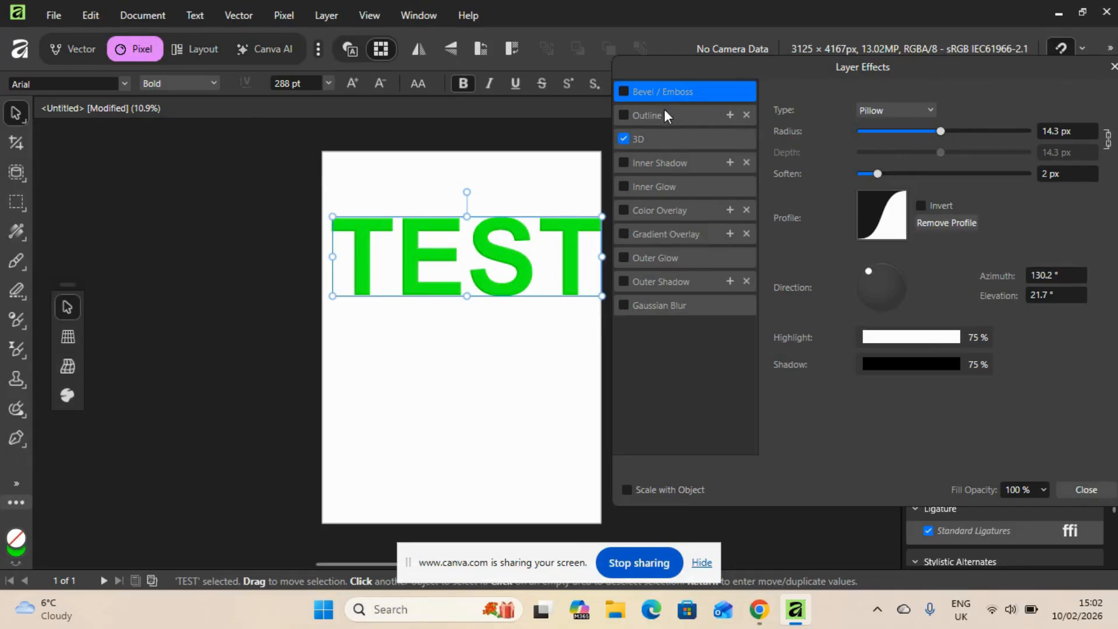
left_click(669, 138)
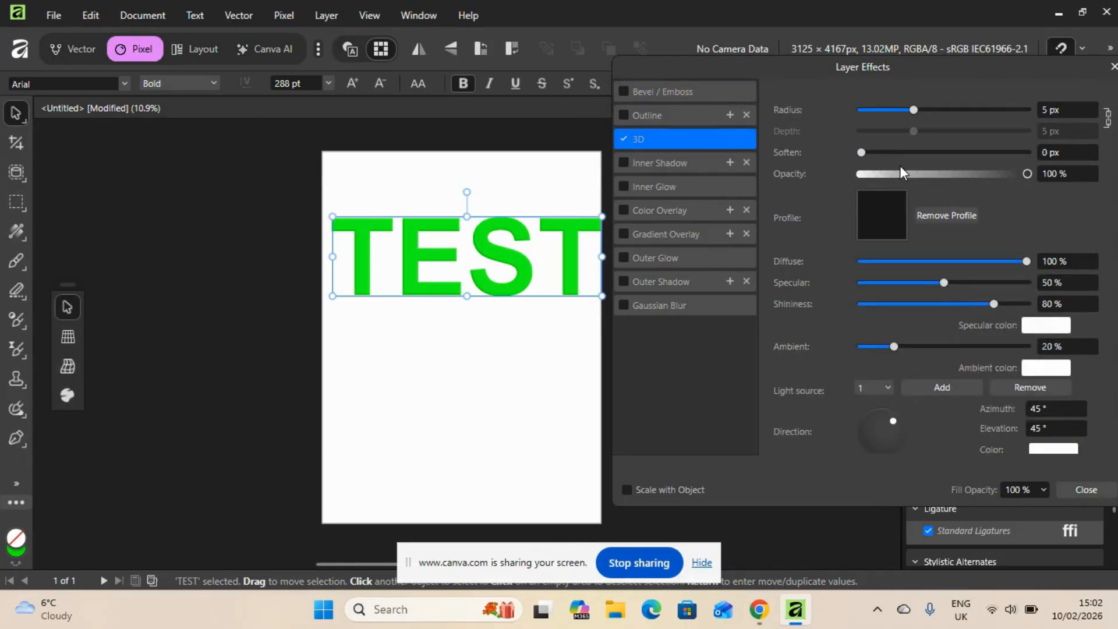
left_click_drag(914, 108, 940, 115)
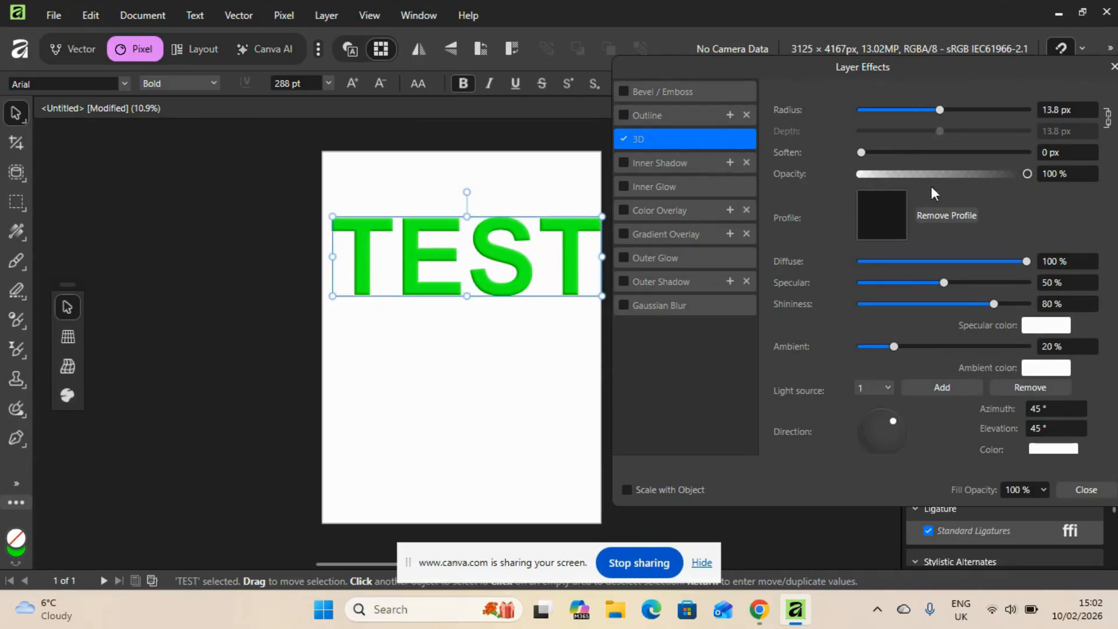
left_click_drag(1027, 173, 983, 176)
mouse_move(895, 346)
left_mouse_down()
mouse_move(925, 344)
mouse_move(892, 346)
left_mouse_up()
Look through the Inner Glow and Color Overlay settings, and preview the black-to-white linear Gradient Overlay on and off
left_click(641, 189)
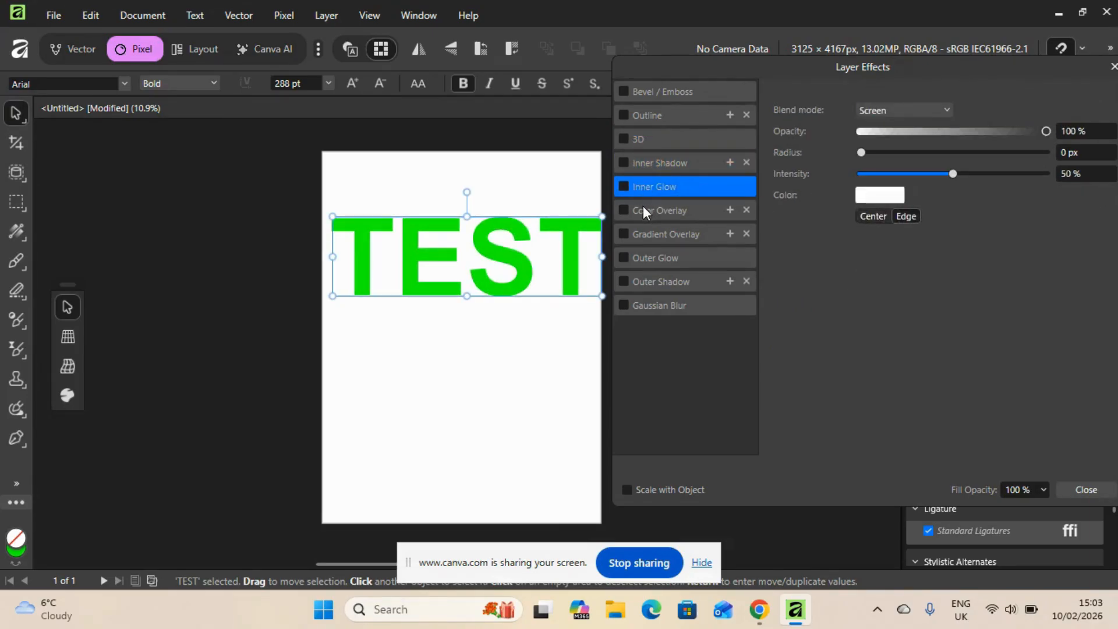
left_click(643, 209)
left_click(644, 234)
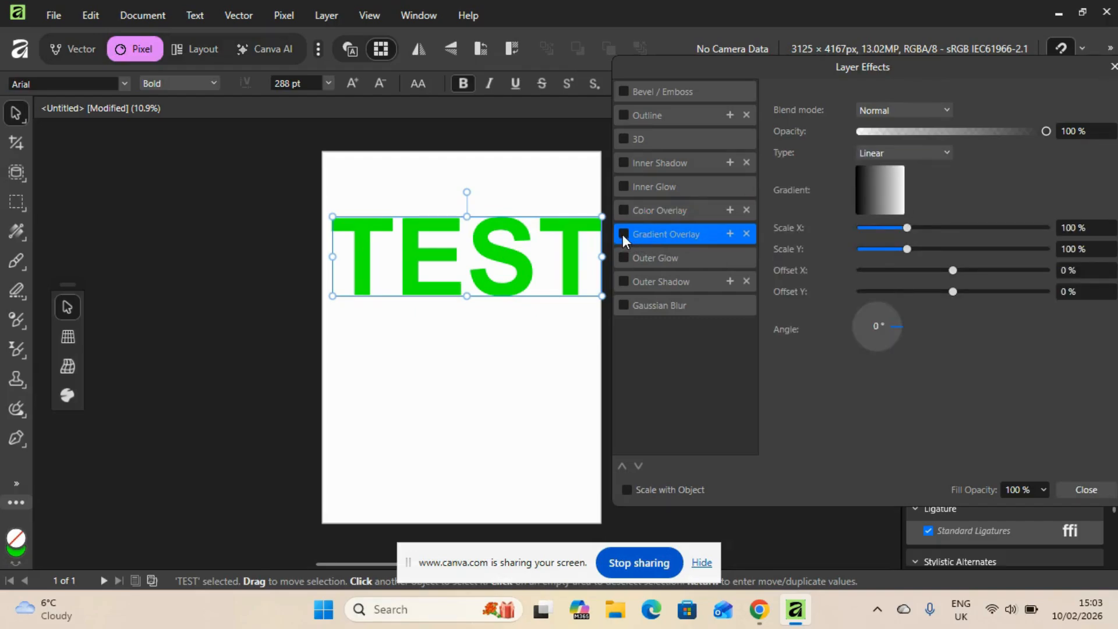
left_click(623, 234)
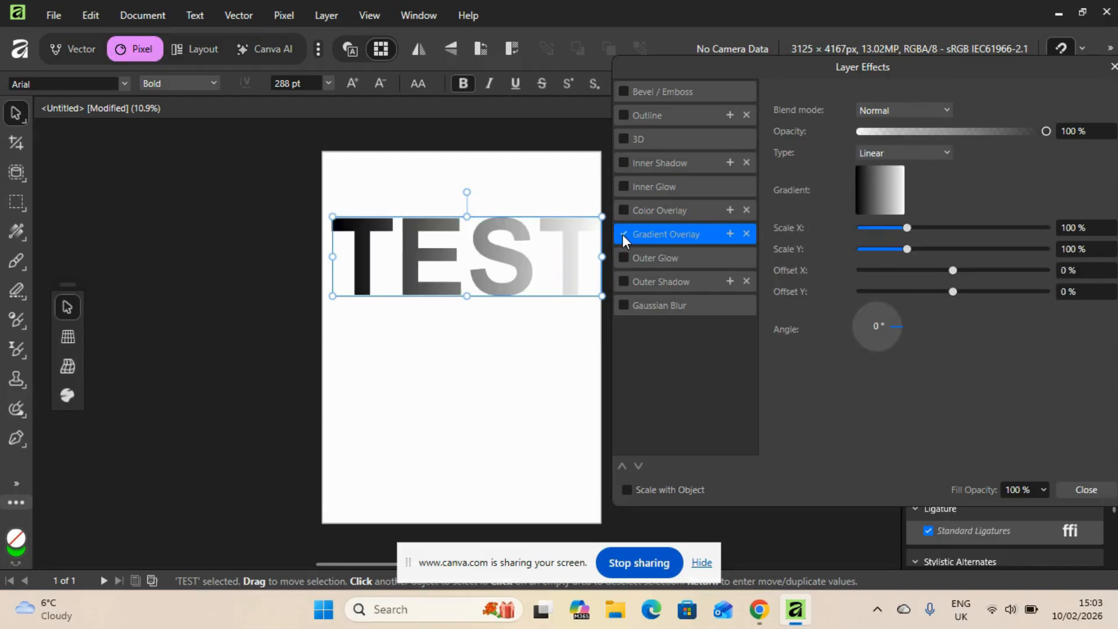
left_click(623, 234)
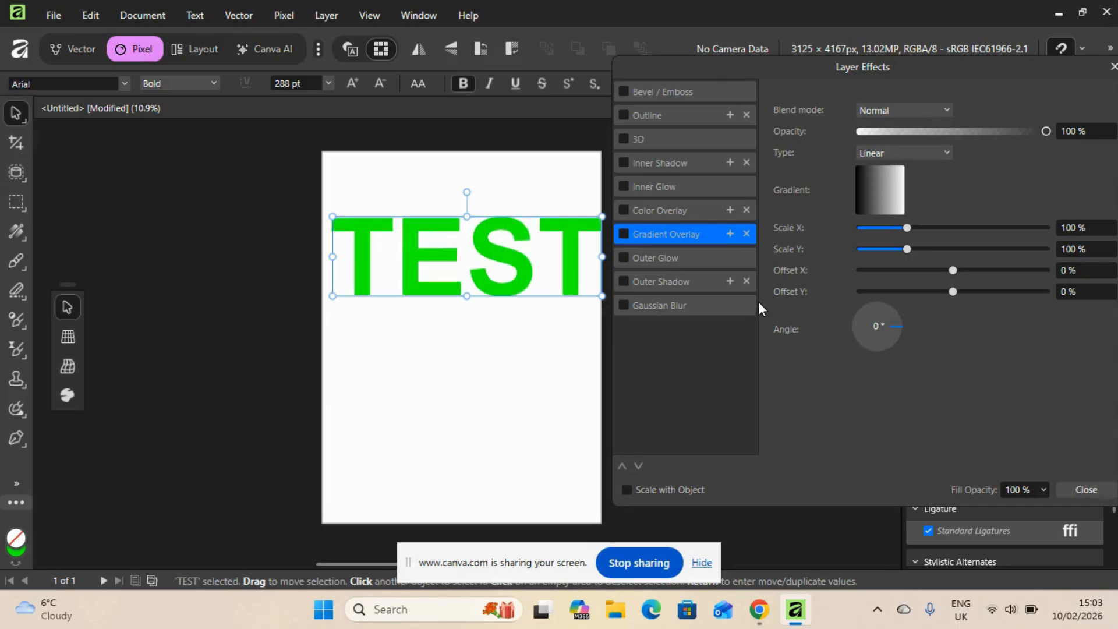
Apply the Gradient Overlay again to preview its blend modes, switch it off, and close the layer effects with the text deselected
left_click(625, 233)
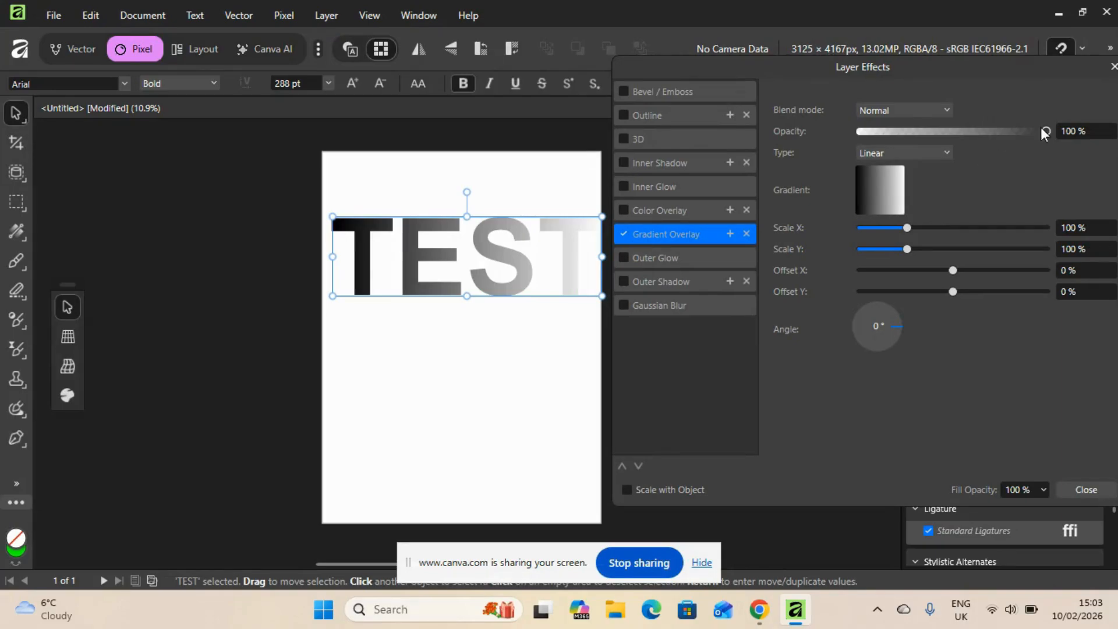
left_click(946, 109)
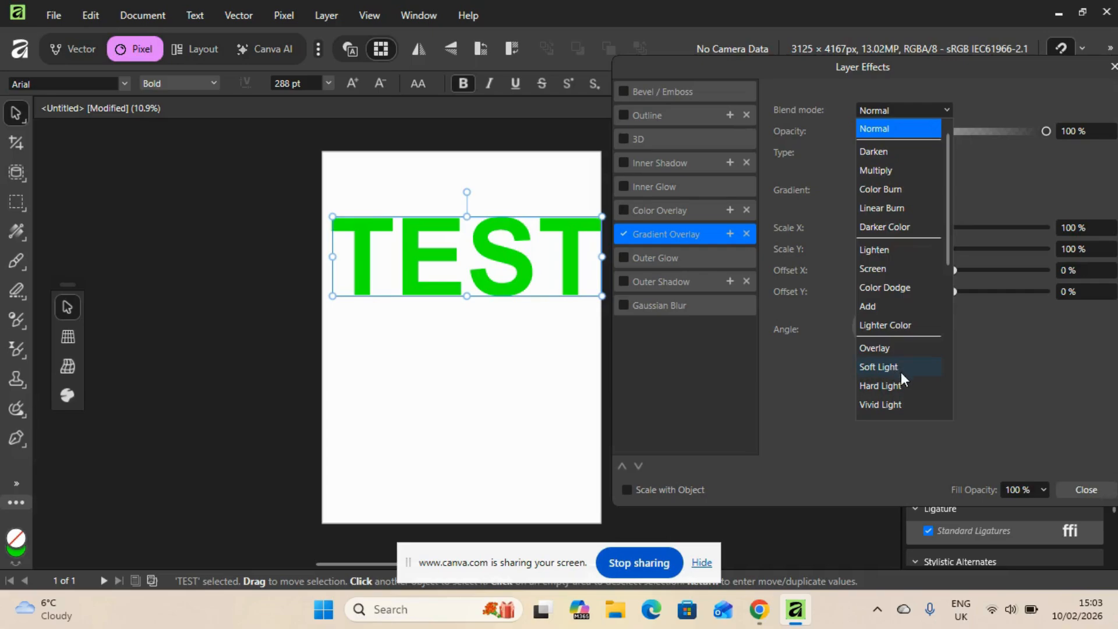
left_click(969, 101)
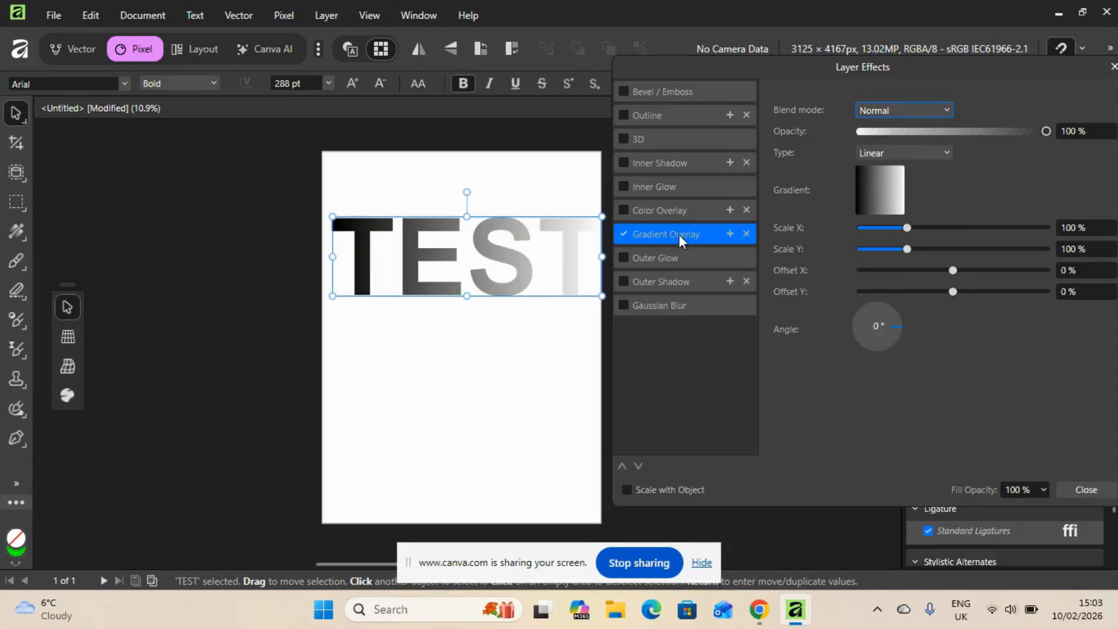
left_click(625, 233)
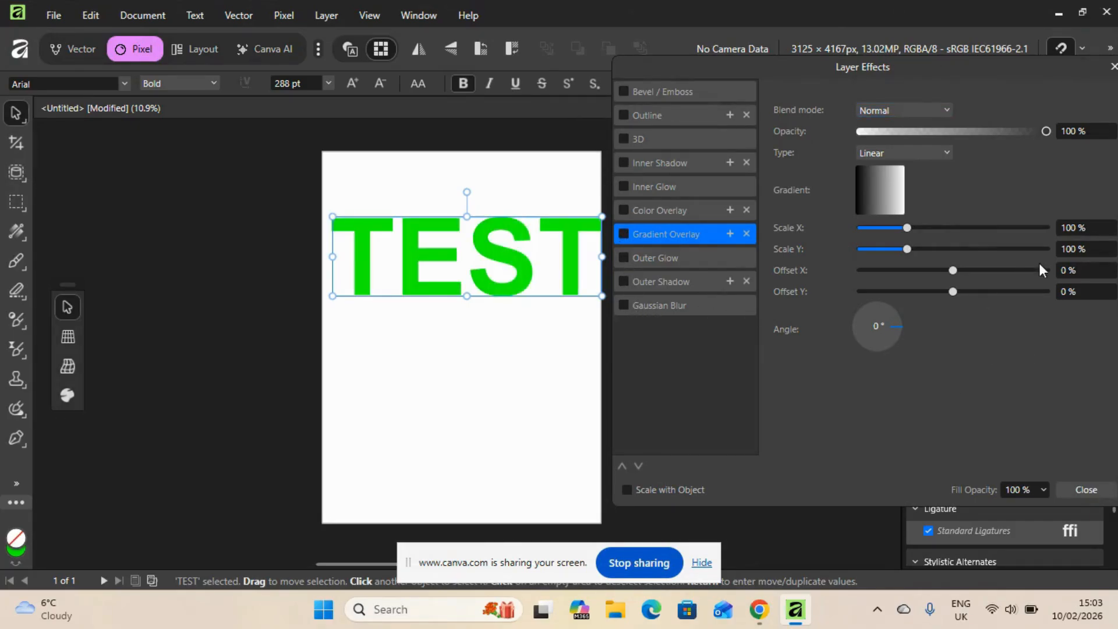
left_click(1099, 491)
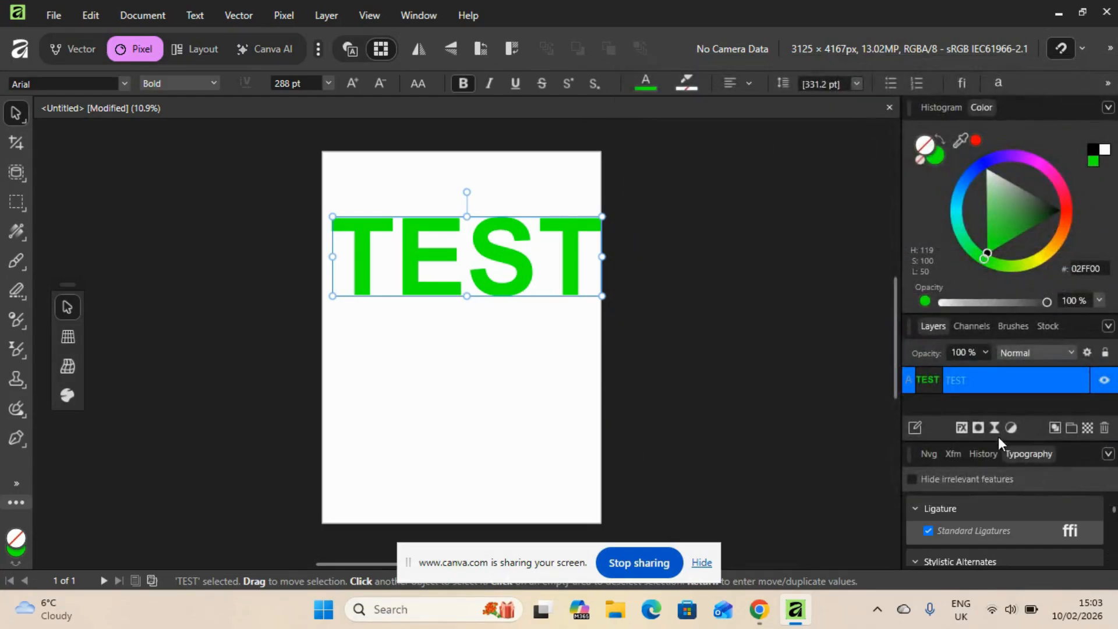
left_click(912, 402)
left_click(61, 14)
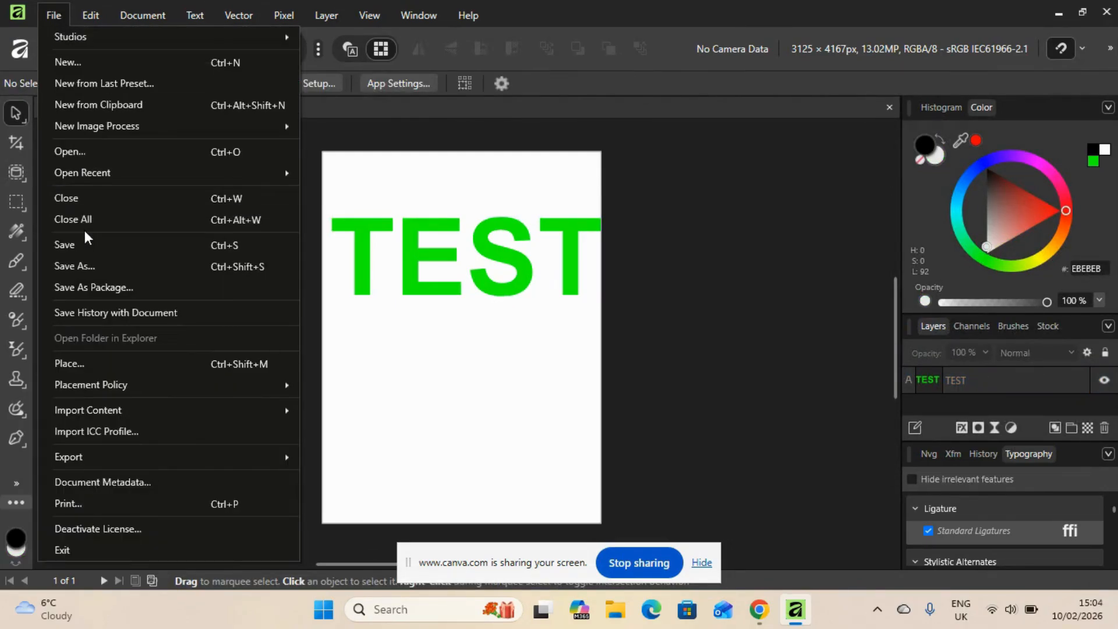
mouse_move(102, 132)
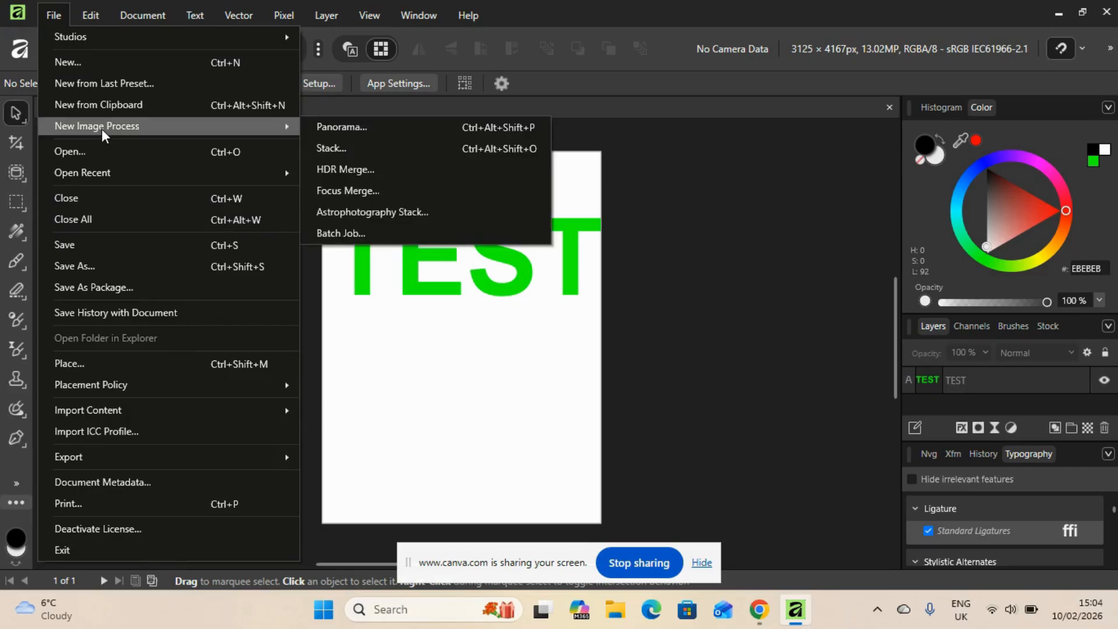
left_click(110, 152)
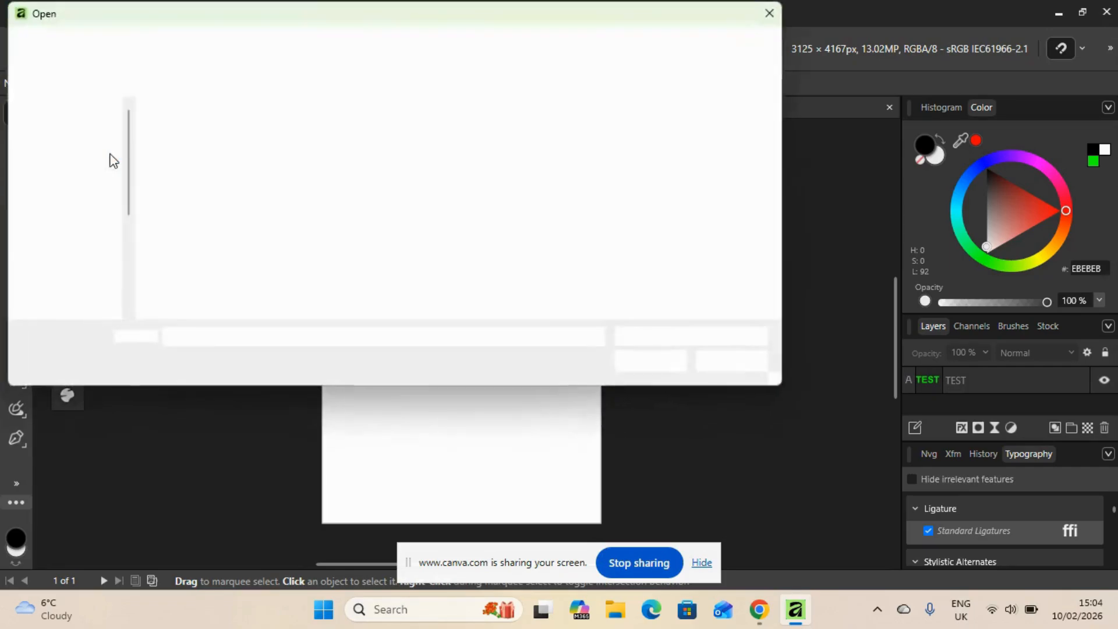
left_click(186, 161)
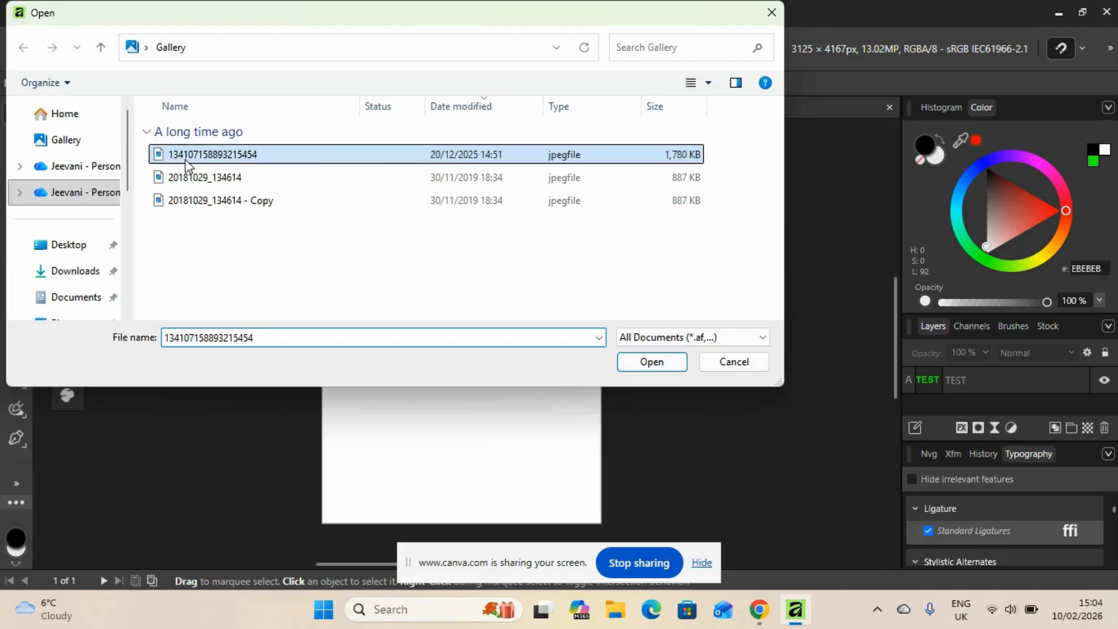
double_click(185, 159)
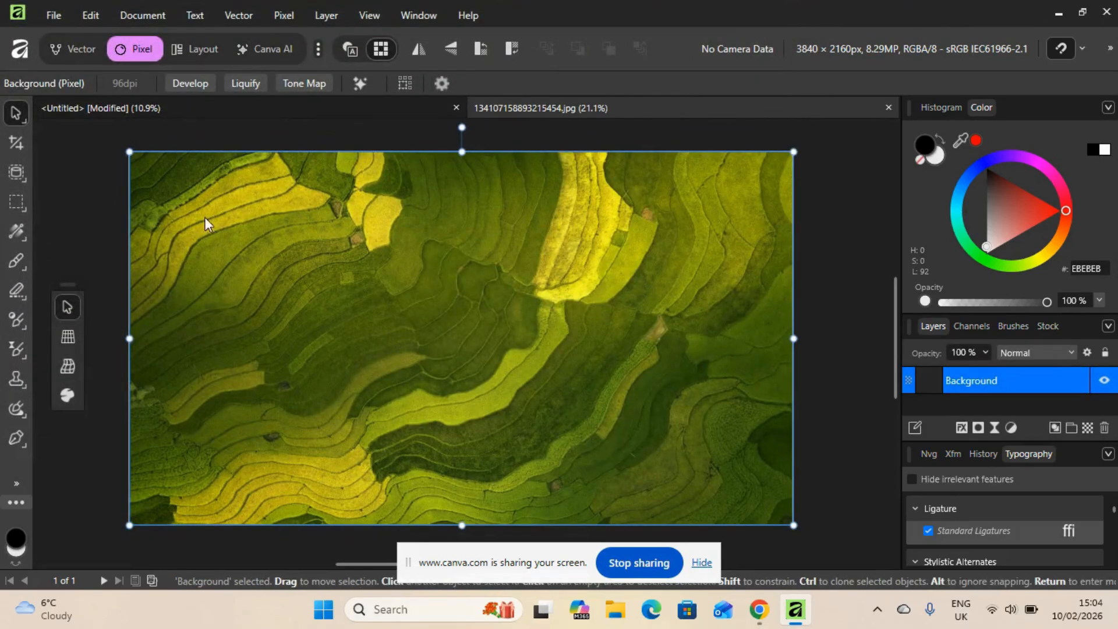
Copy the terraced-field photo and paste it as a layer above the TEST text in the untitled document
left_click(83, 16)
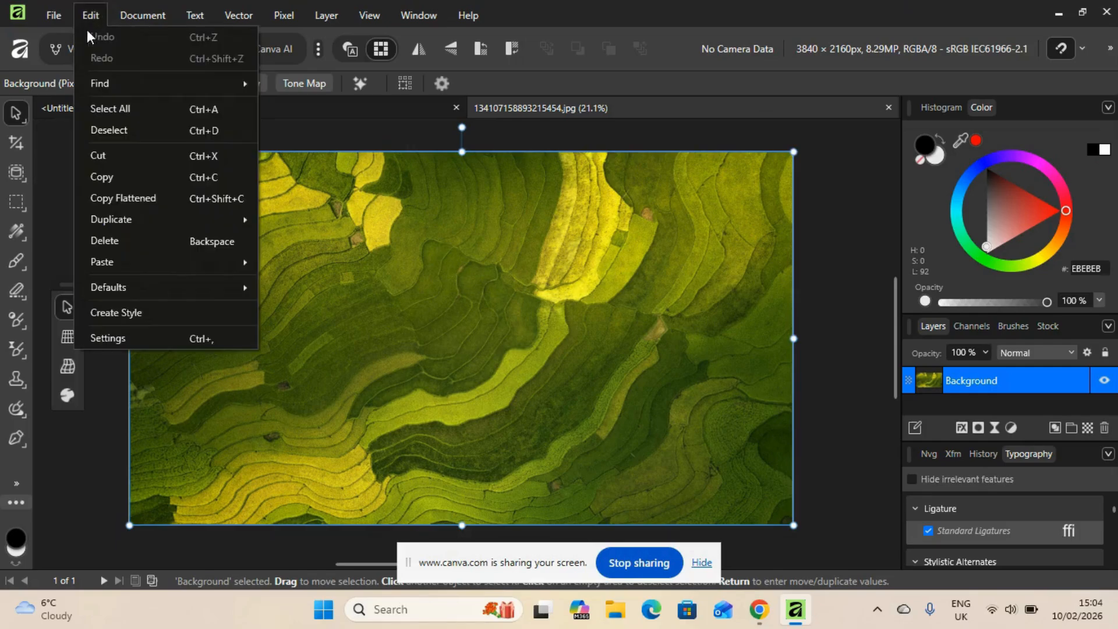
left_click(114, 173)
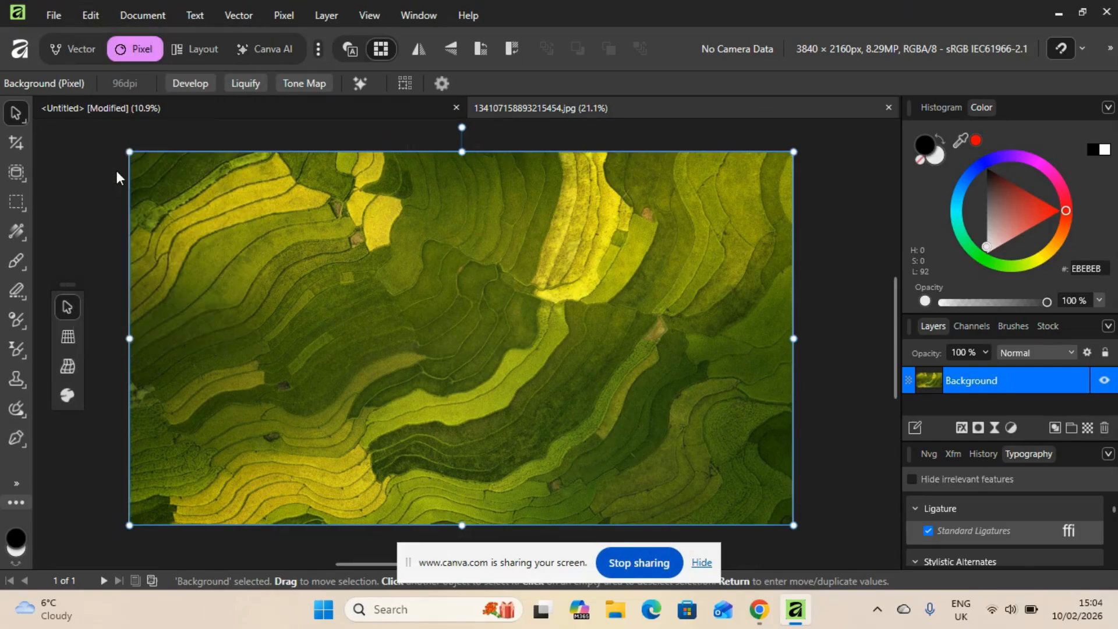
left_click(270, 106)
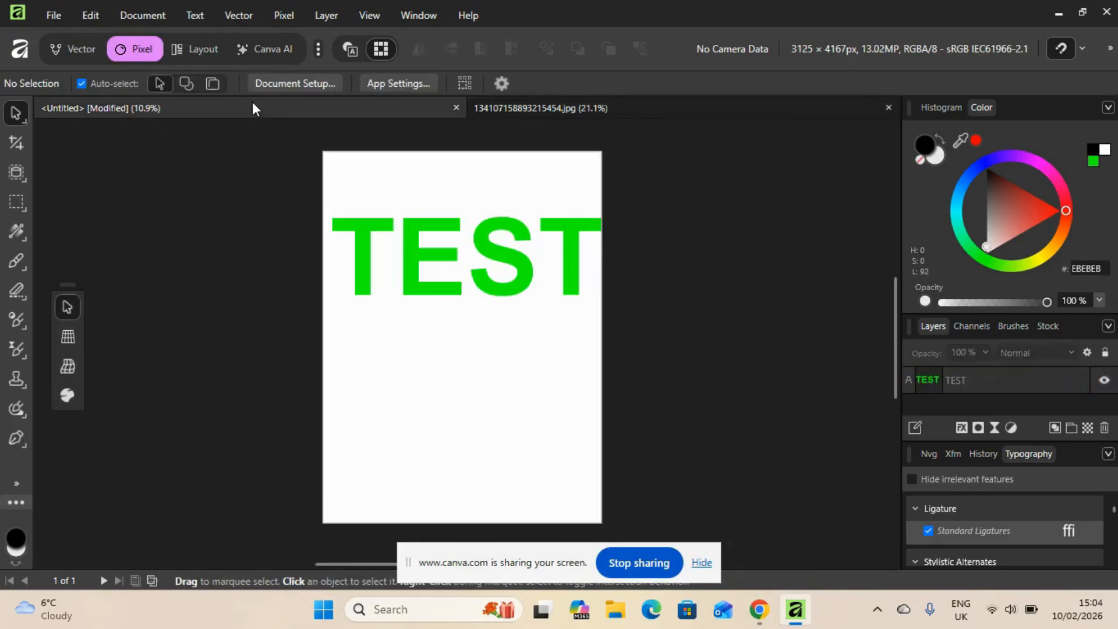
left_click(1045, 385)
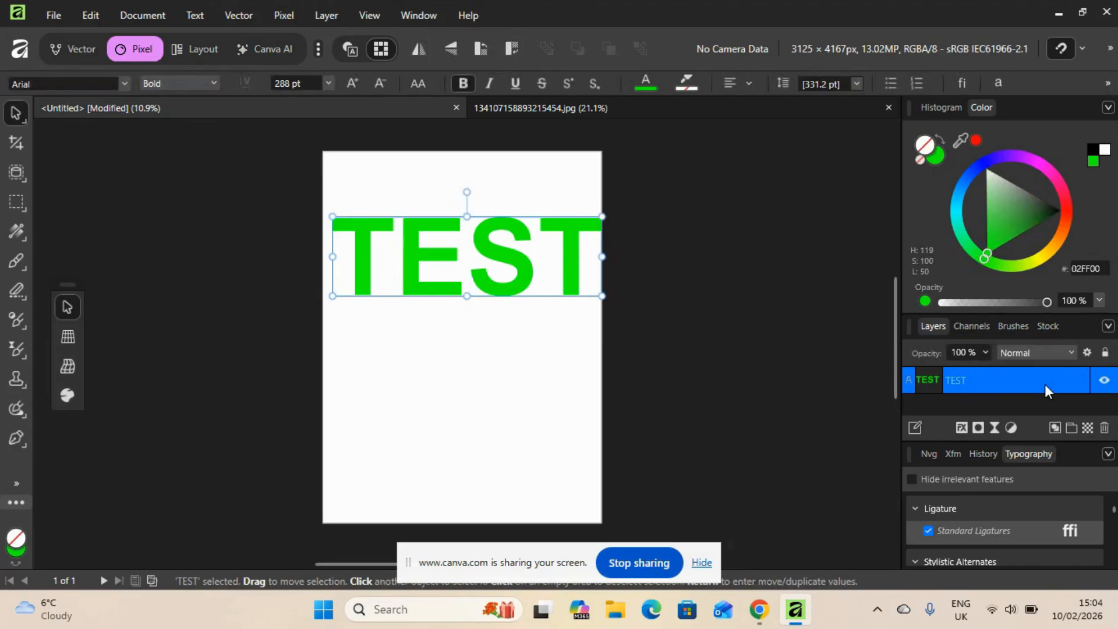
key("ctrl+v")
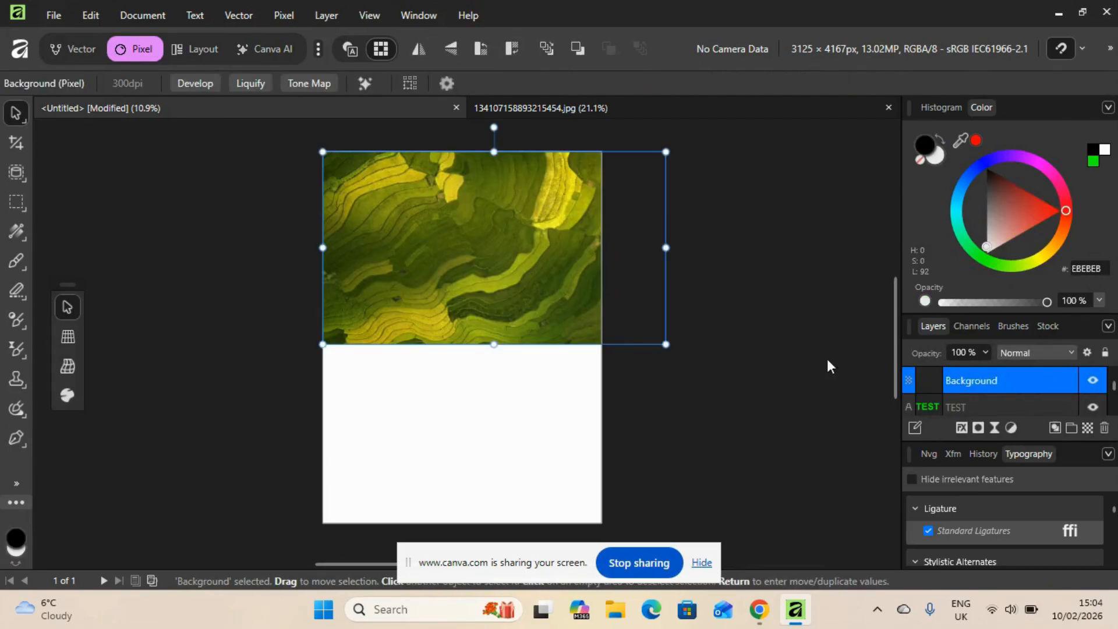
Clip the photo inside the TEST text layer, shrink it to the page width, align it with the text's left edge, and deselect it
left_click_drag(1011, 390, 1024, 410)
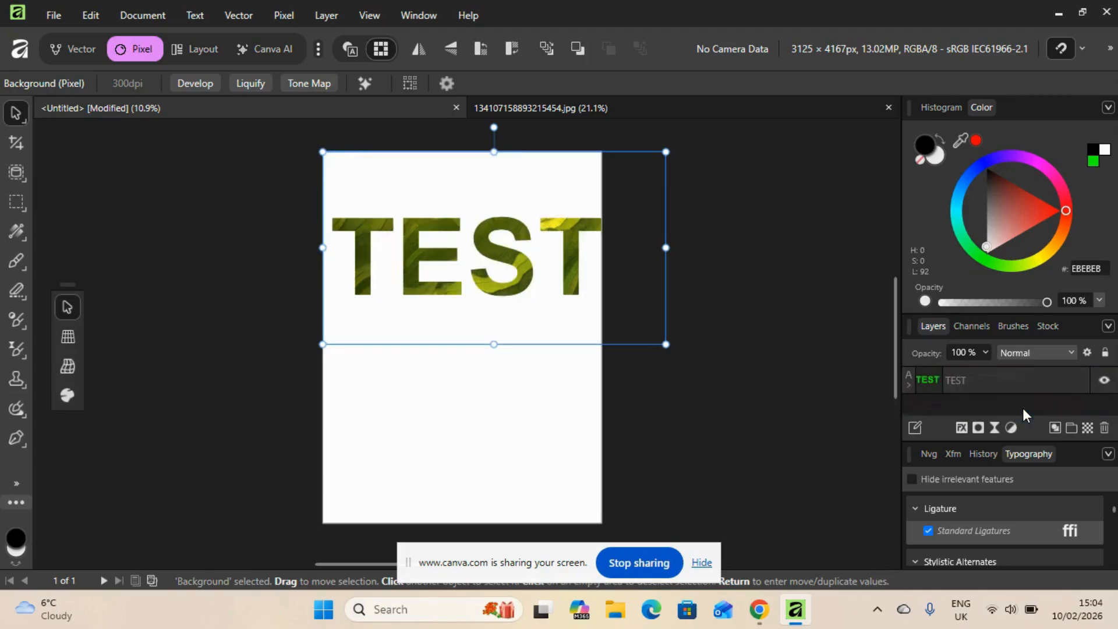
left_click_drag(663, 349, 593, 320)
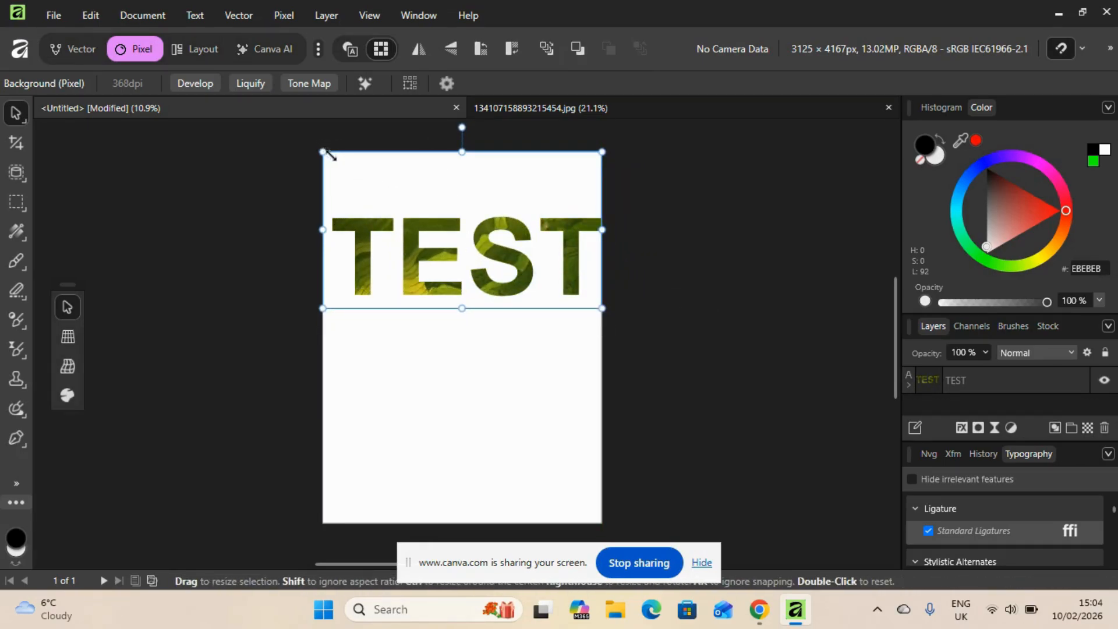
left_click_drag(323, 152, 310, 174)
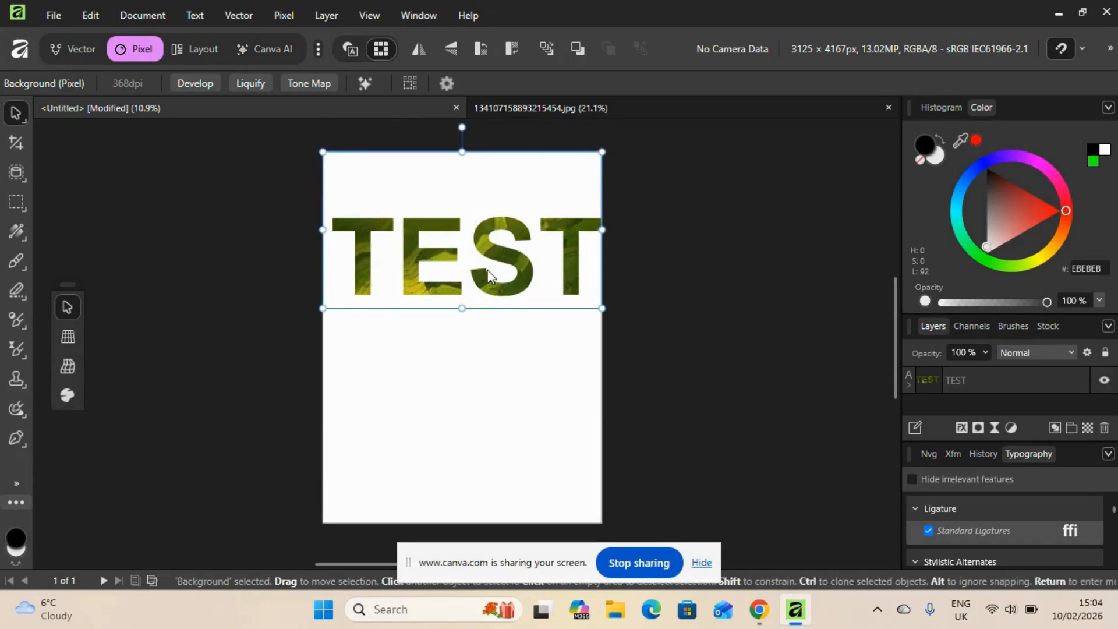
mouse_move(464, 268)
left_mouse_down()
mouse_move(408, 257)
mouse_move(486, 272)
mouse_move(478, 265)
left_mouse_up()
left_click(547, 414)
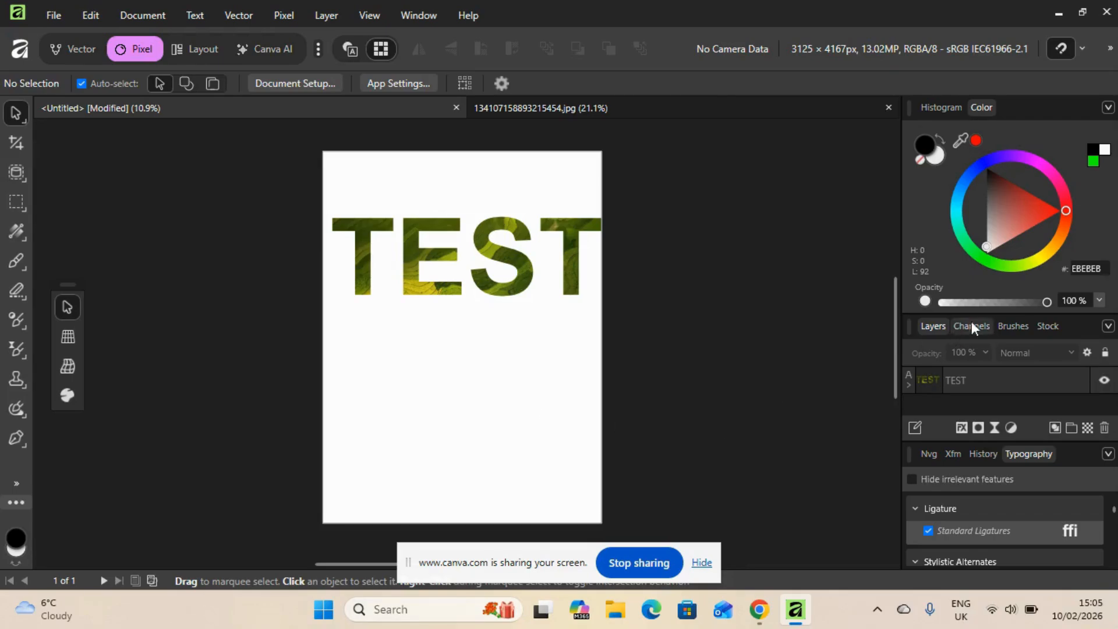
Lower the layer opacity of the photo nested inside the TEST text to 30%
left_click_drag(1046, 302, 955, 312)
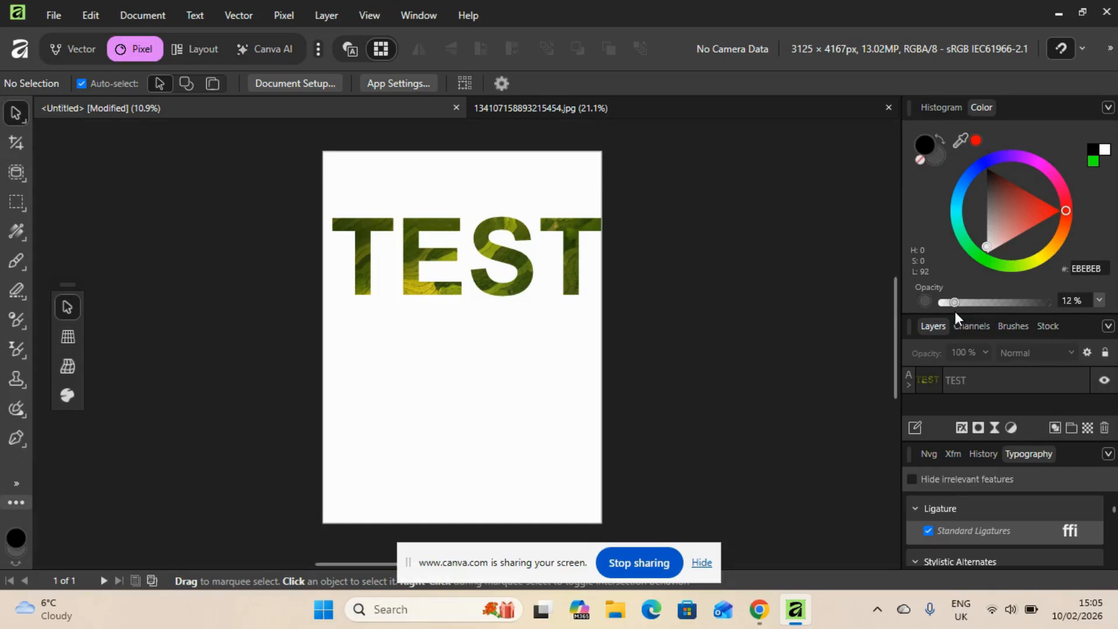
left_click(967, 379)
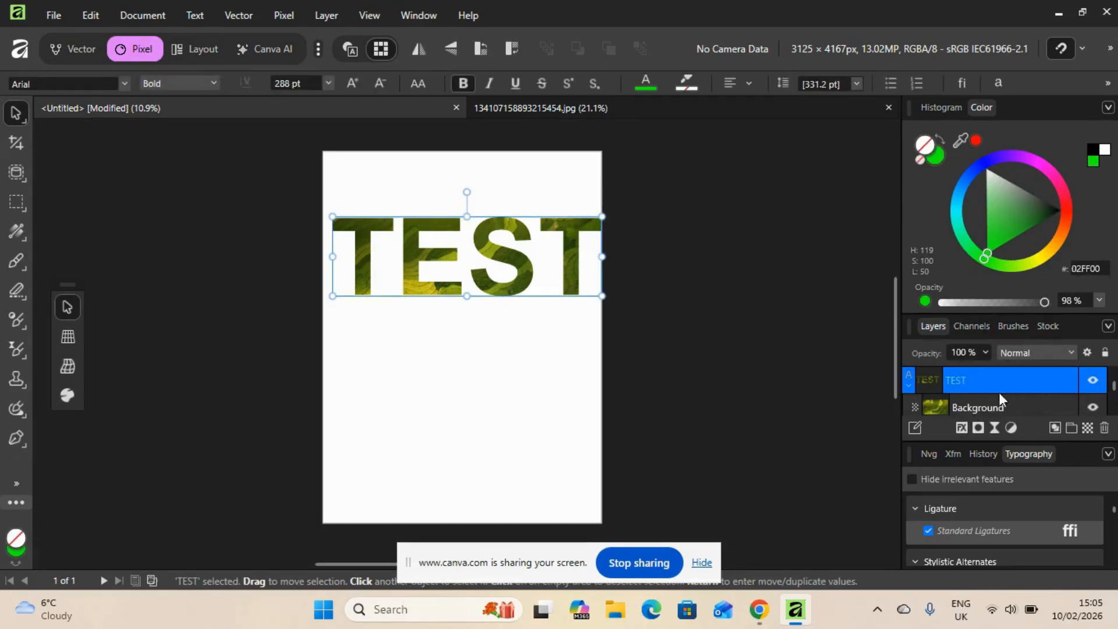
left_click(971, 405)
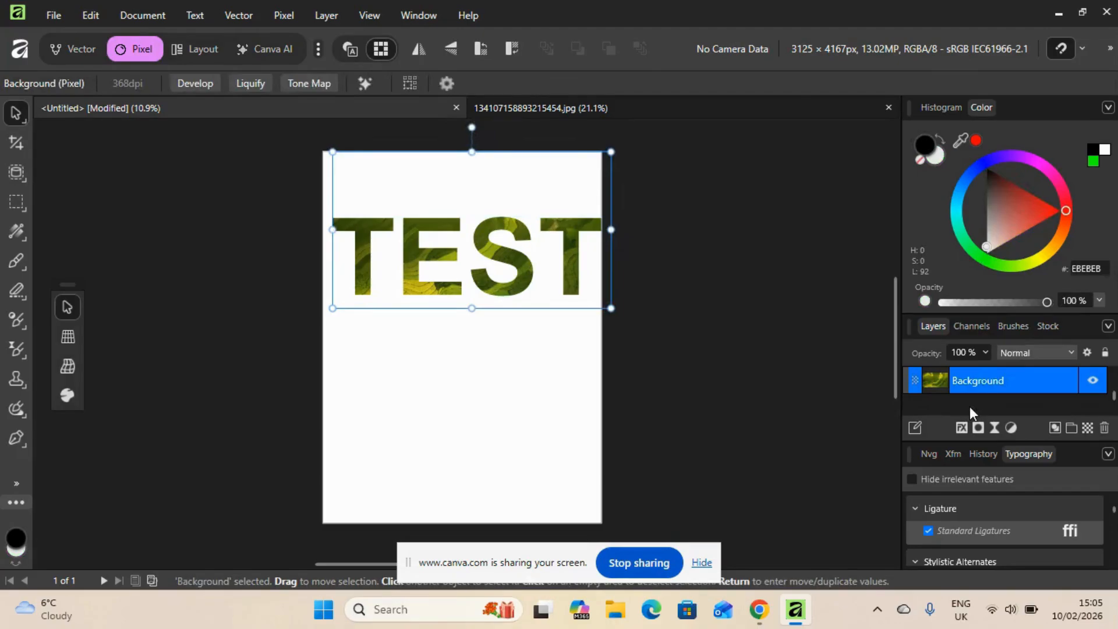
left_click(985, 353)
left_click(927, 372)
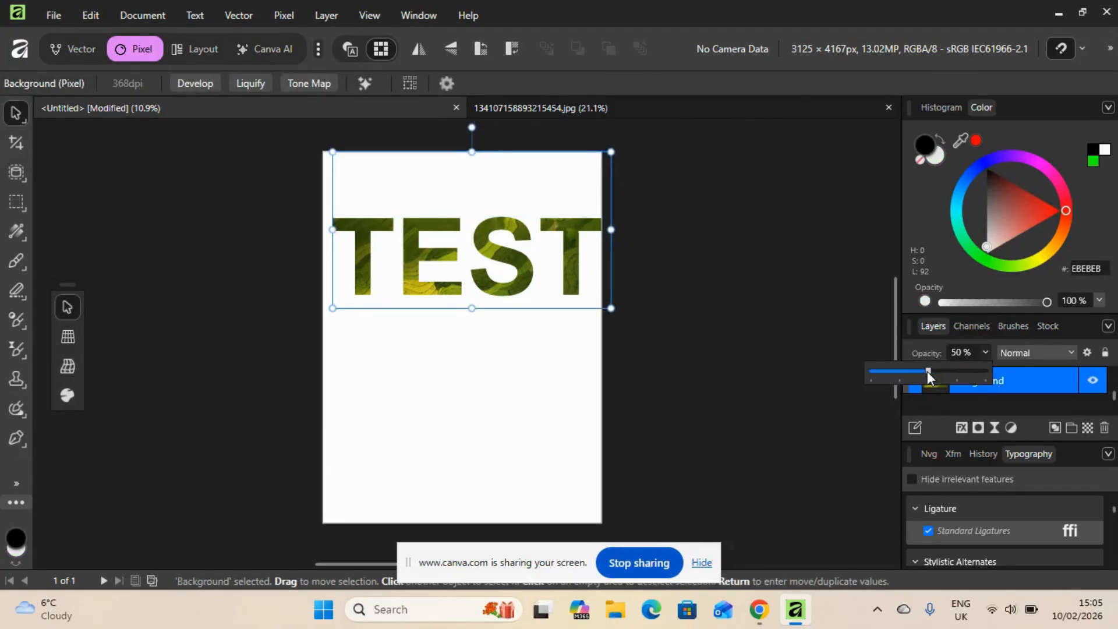
left_click_drag(911, 372, 907, 371)
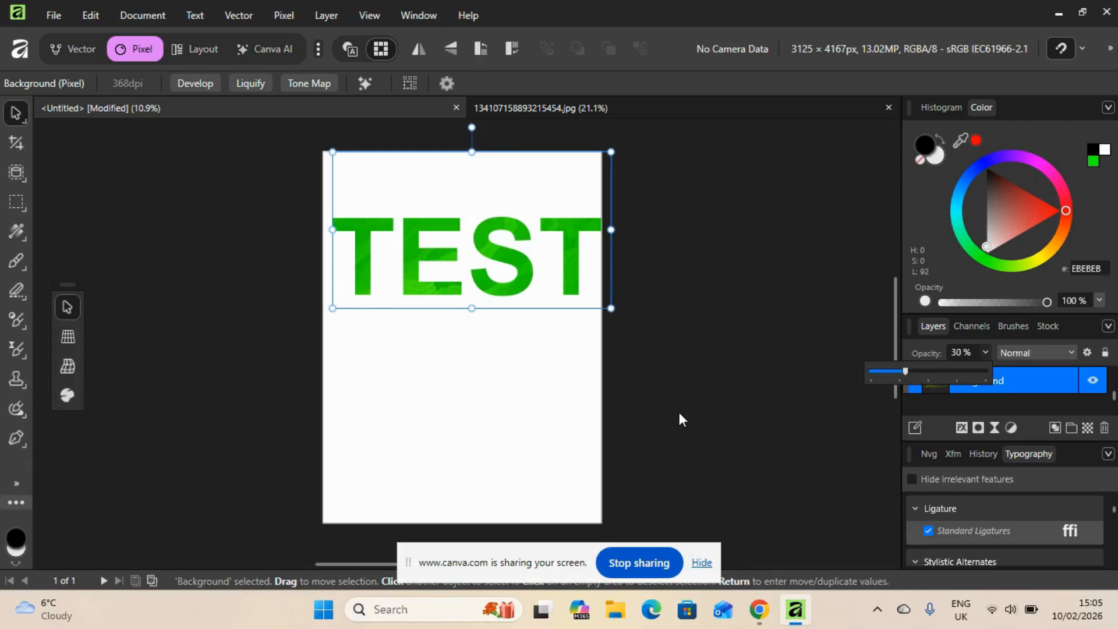